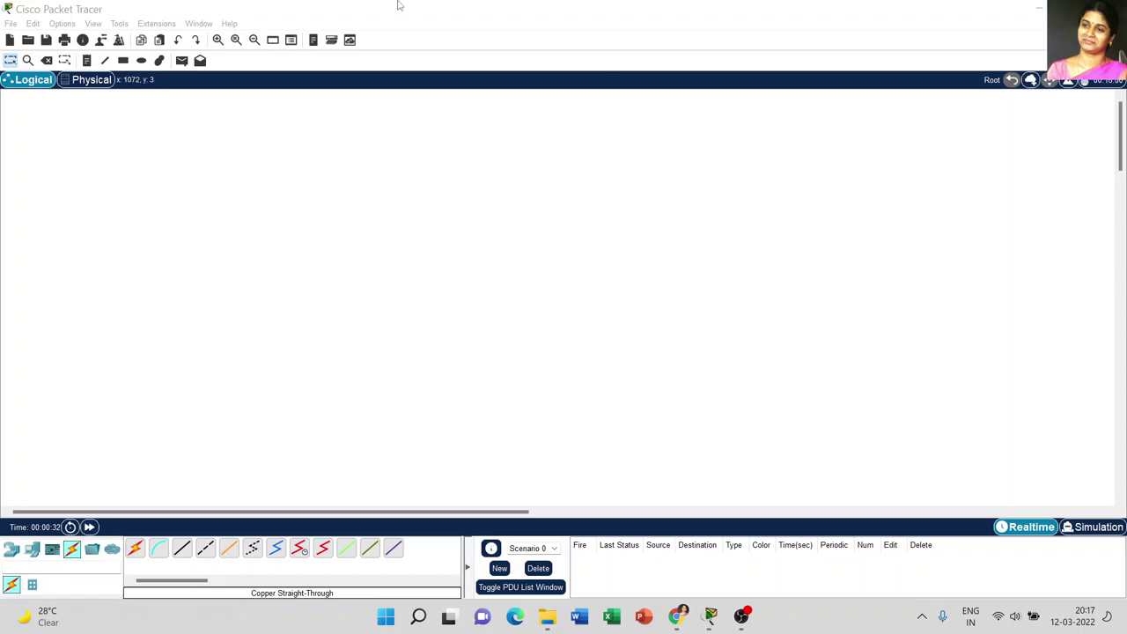
# Add a title note reading "HOW TO CREATE SIMPLE LAN CONNECTION USING CISCO PACKET TRACER" near the top of the workspace
pyautogui.click(87, 60)
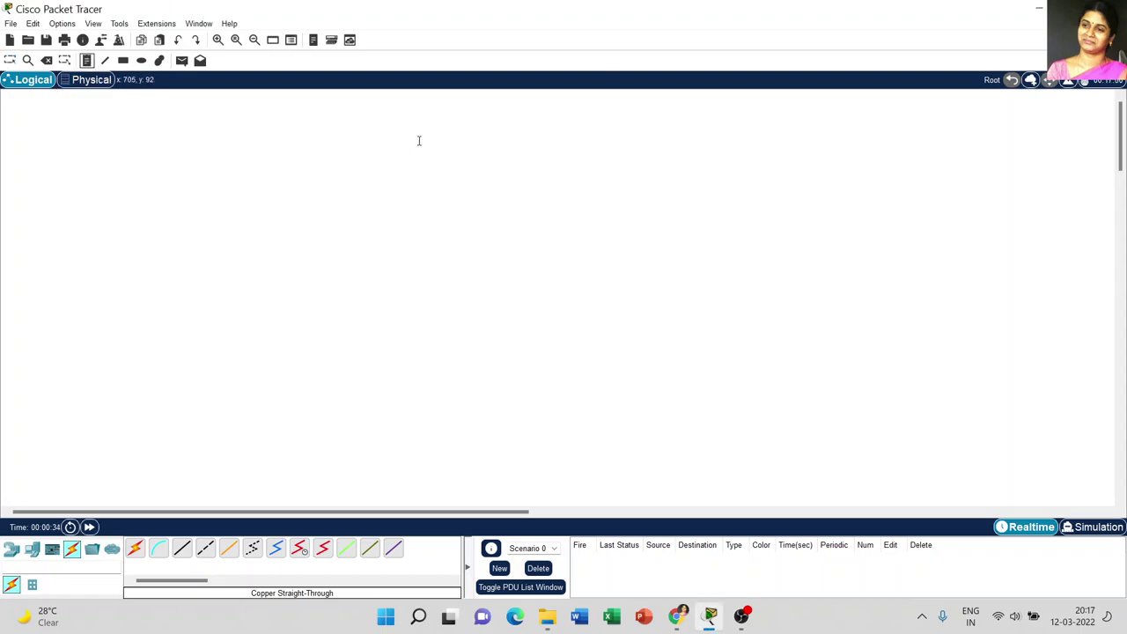
pyautogui.click(445, 120)
pyautogui.write('HOW TO ')
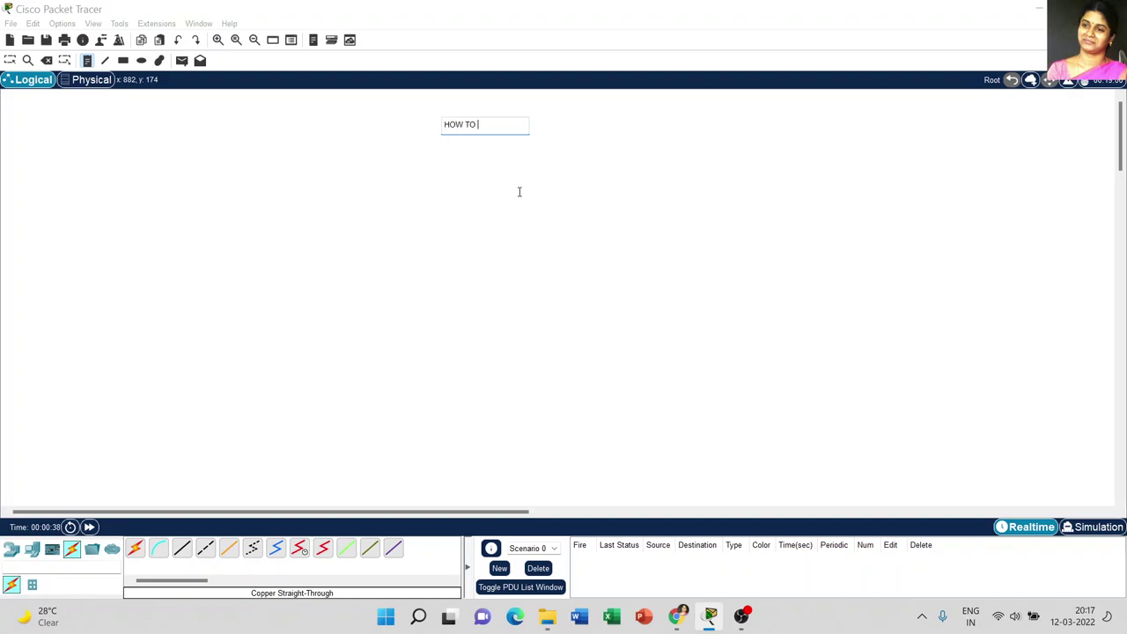
pyautogui.write('CREATE SIMPLE LAN CONNE')
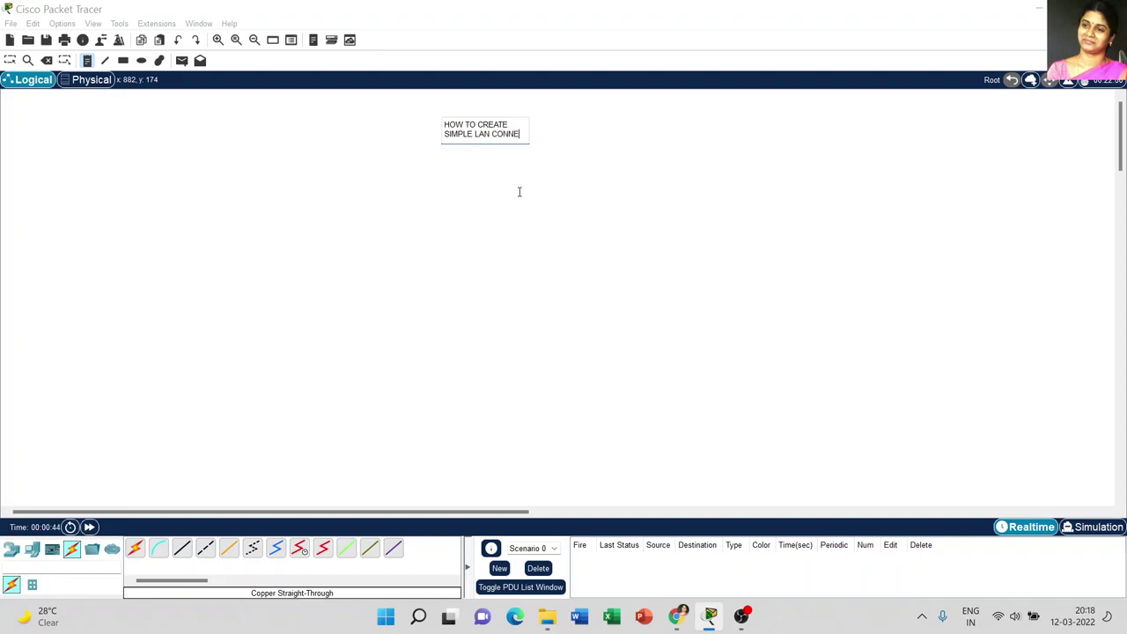
pyautogui.write('CTION USI')
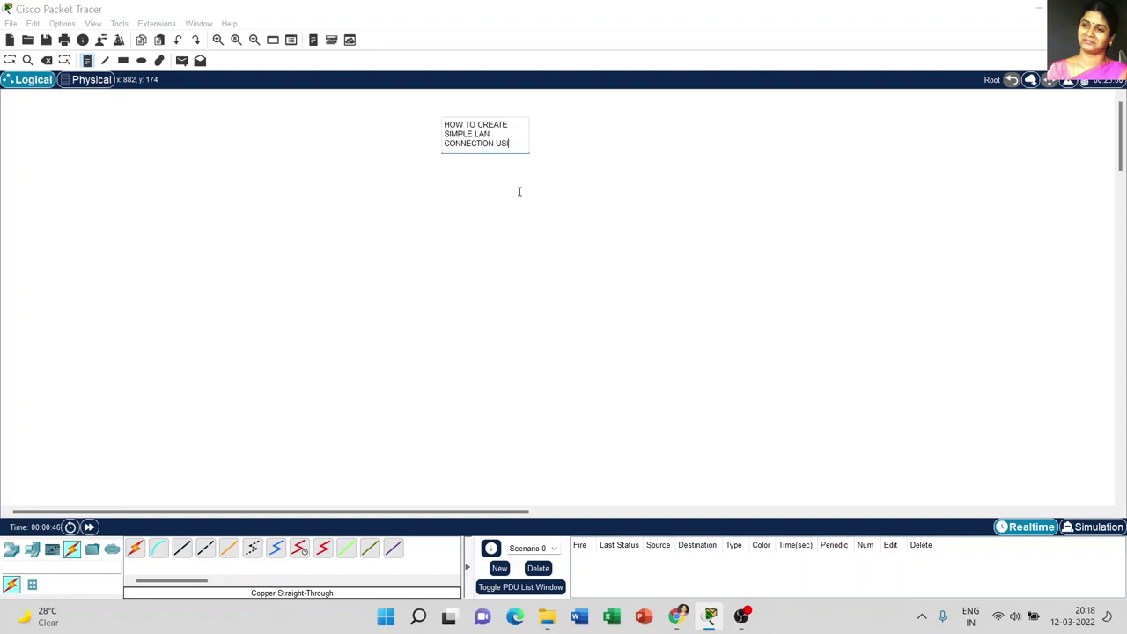
pyautogui.write('NG CISCO P')
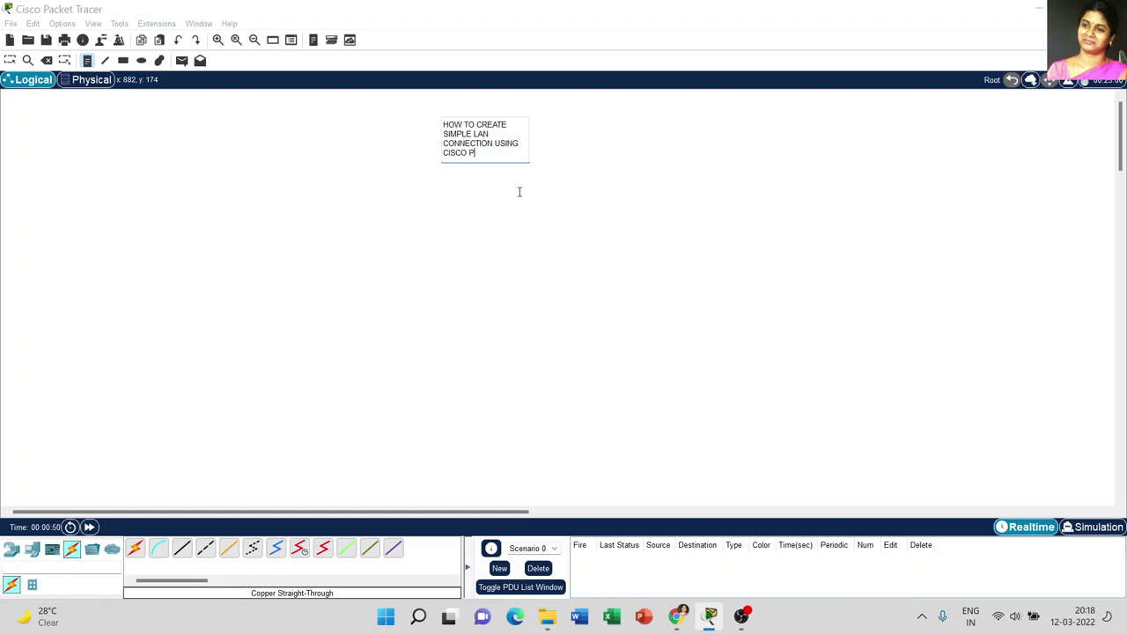
pyautogui.write('ACKET TRACER')
pyautogui.press('Escape')
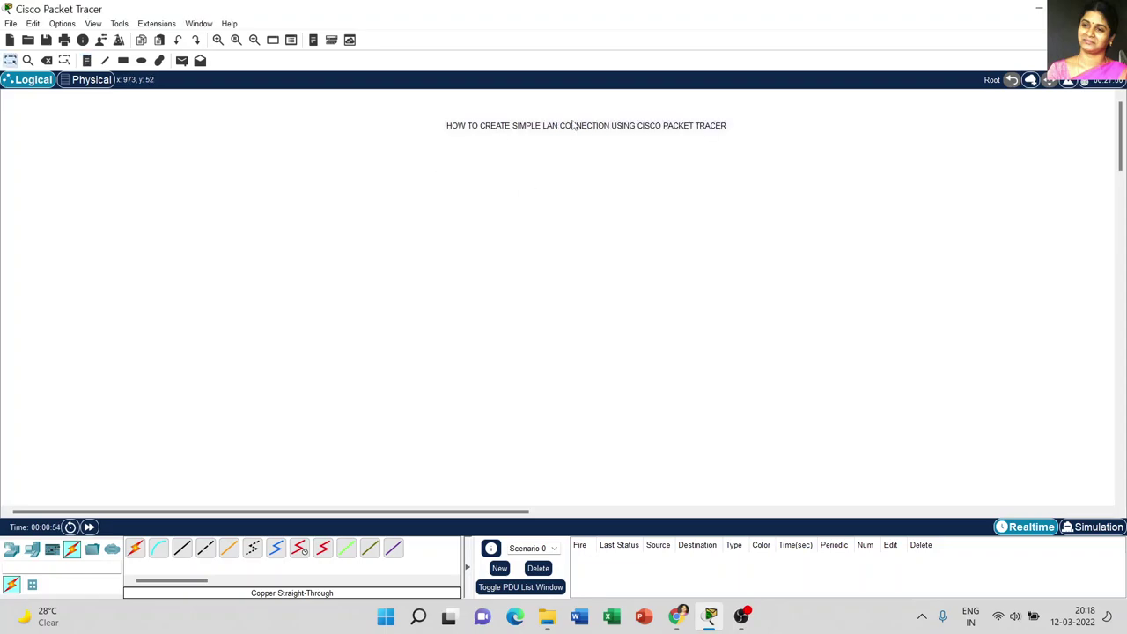
# Add a second note reading "HOW TO USE PING COMMAND" and centre it beneath the title note
pyautogui.click(87, 60)
pyautogui.click(515, 139)
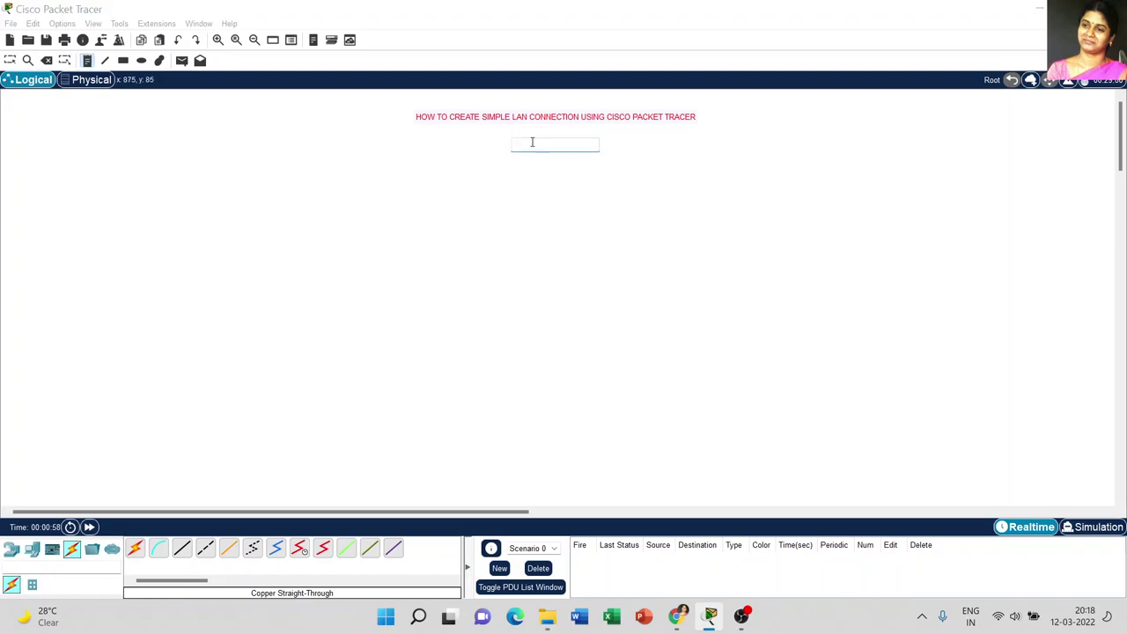
pyautogui.write('HOW TO USE PING')
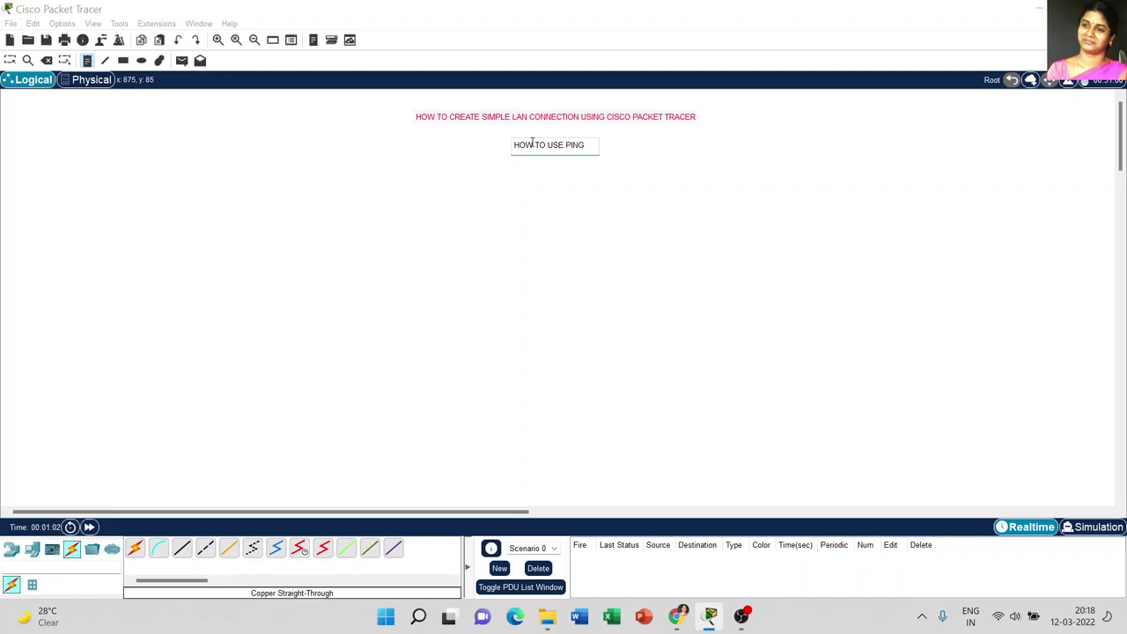
pyautogui.write(' COMMAND')
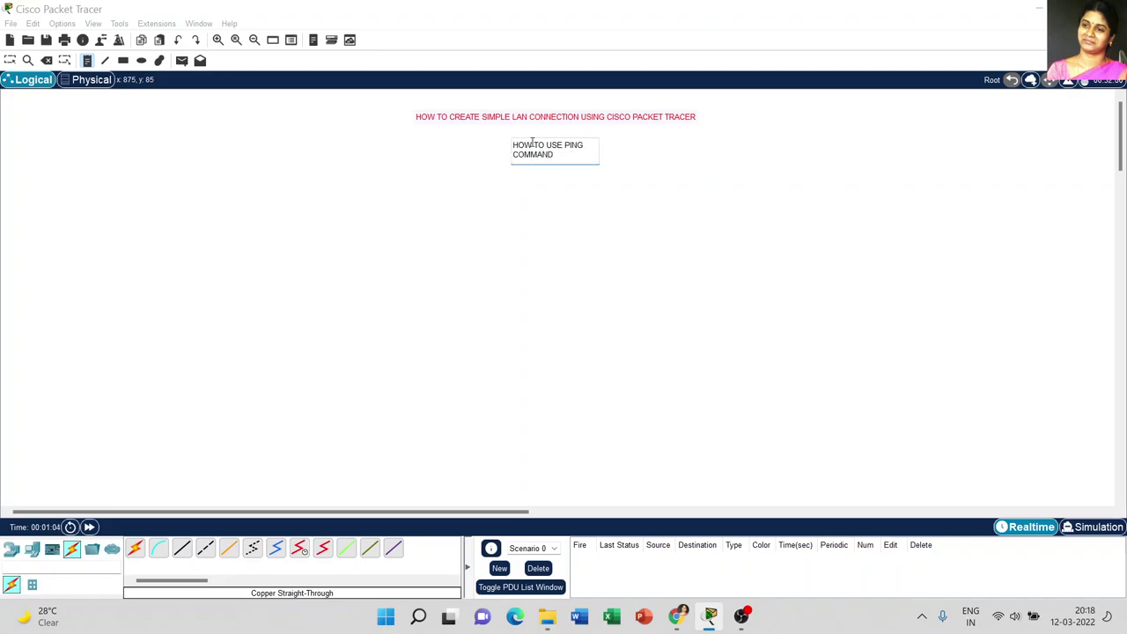
pyautogui.press('Escape')
pyautogui.moveTo(547, 148); pyautogui.dragTo(524, 148)
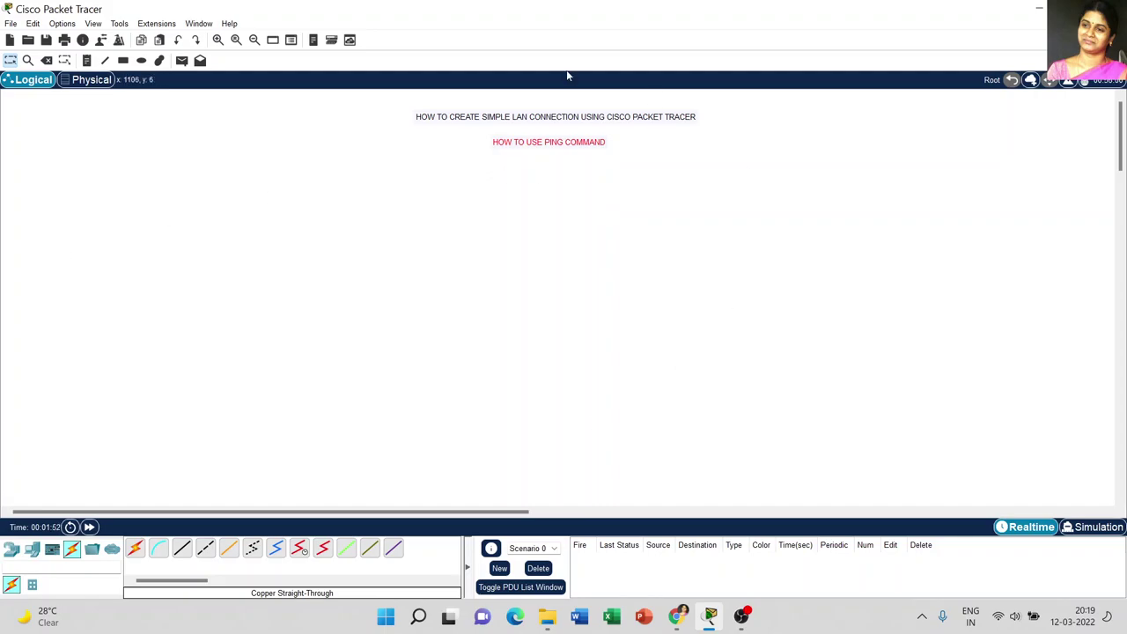
# Place three PC end devices side by side in a row across the middle of the workspace
pyautogui.click(31, 550)
pyautogui.click(134, 547)
pyautogui.click(391, 332)
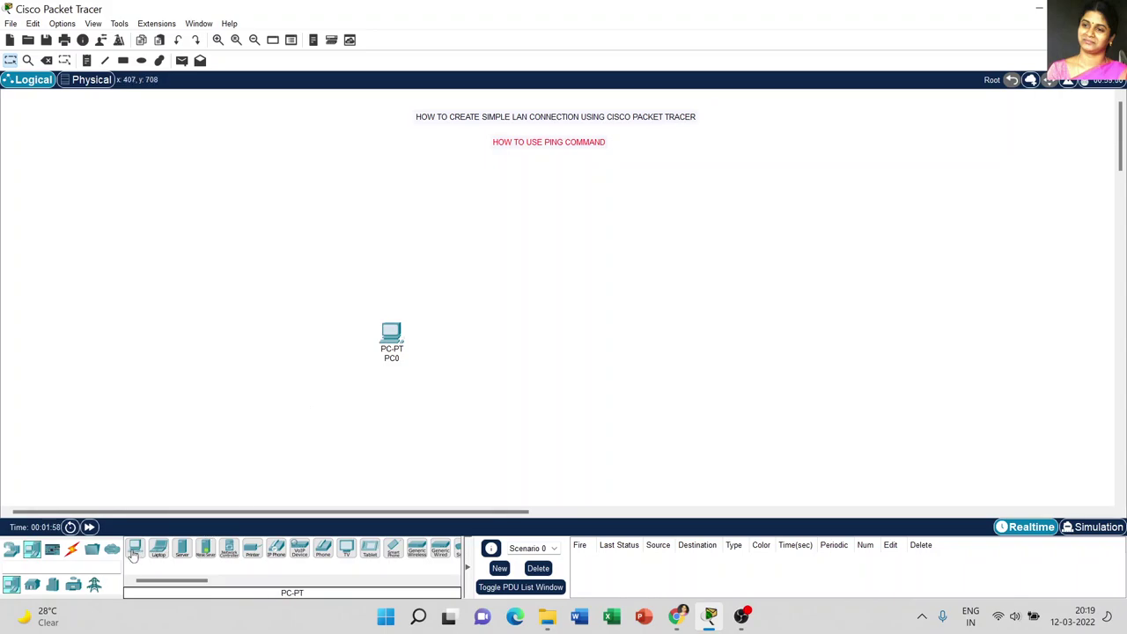
pyautogui.click(521, 336)
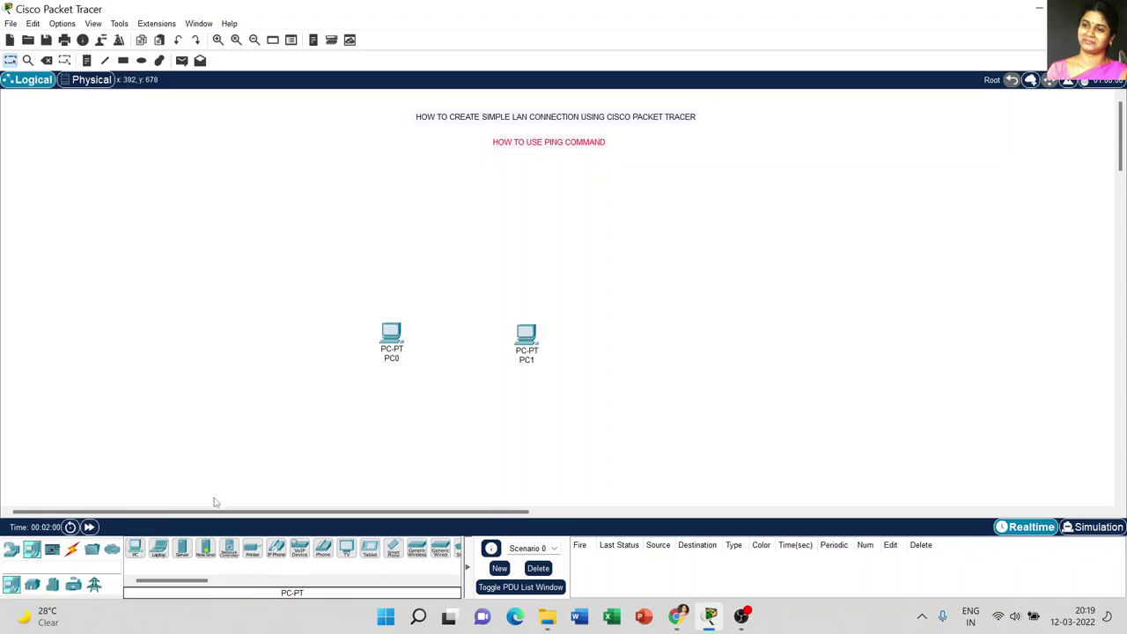
pyautogui.click(676, 336)
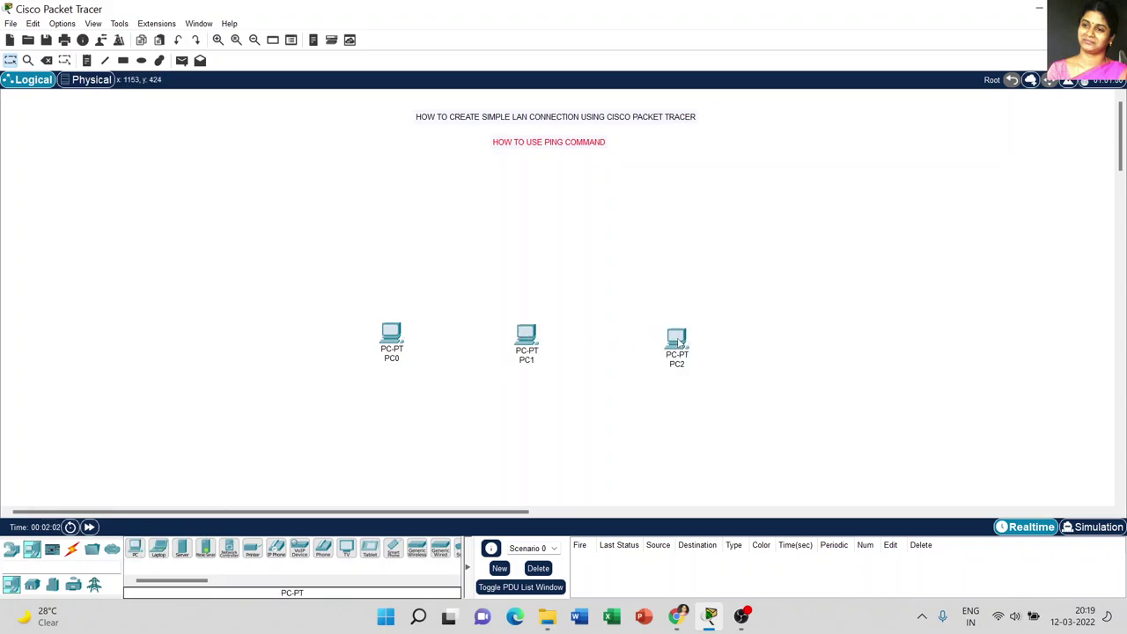
# Place a 2960 switch above the middle PC, below the title notes
pyautogui.click(10, 549)
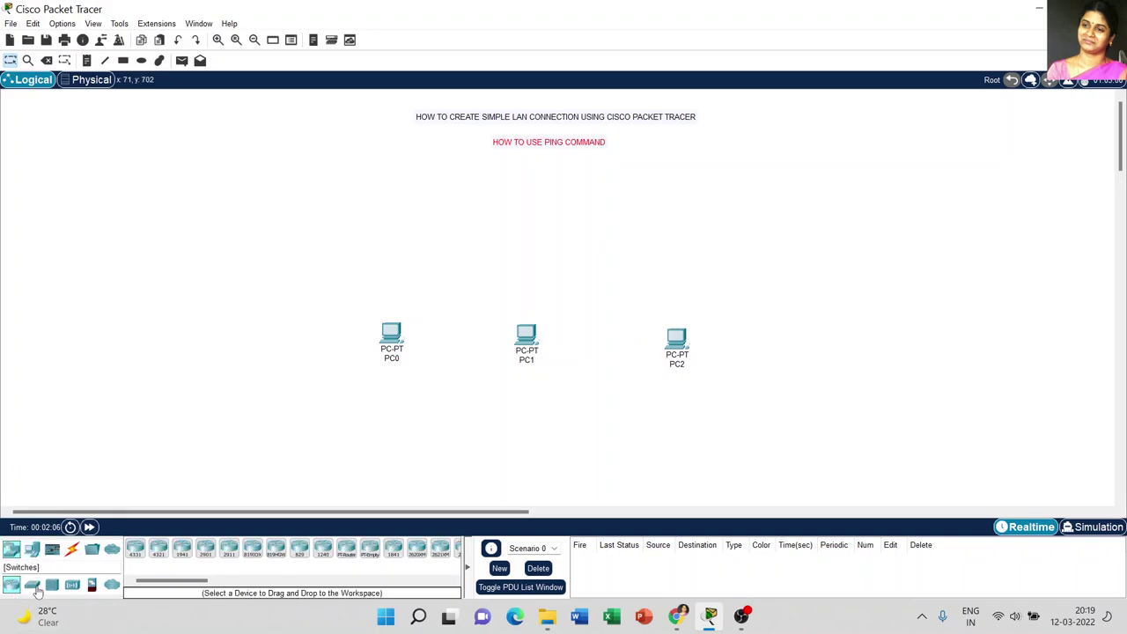
pyautogui.click(32, 586)
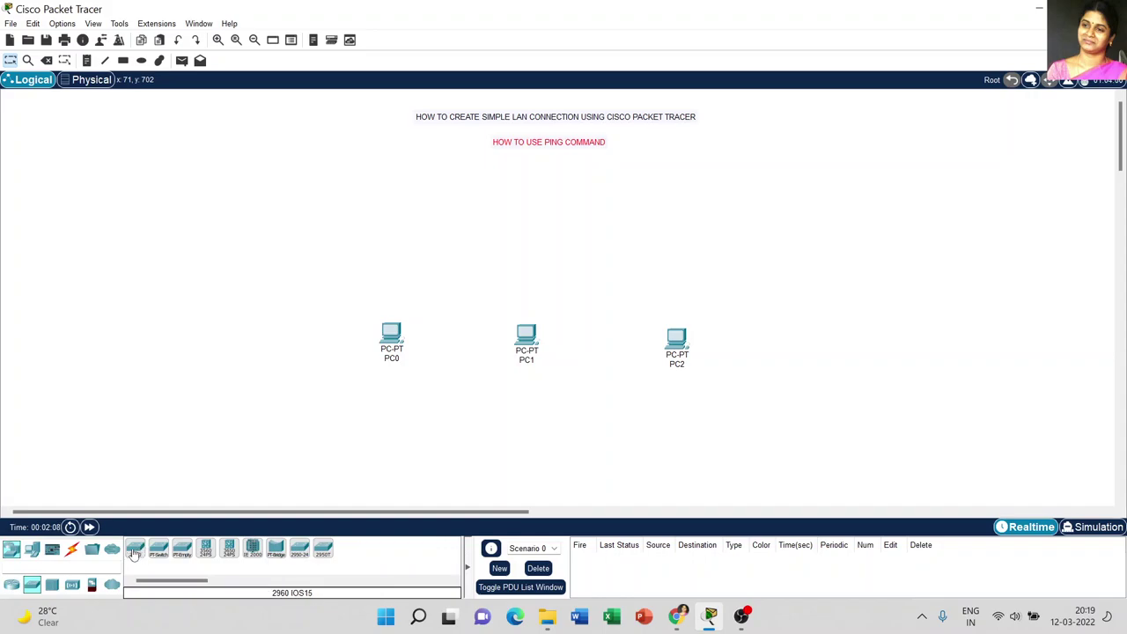
pyautogui.click(134, 549)
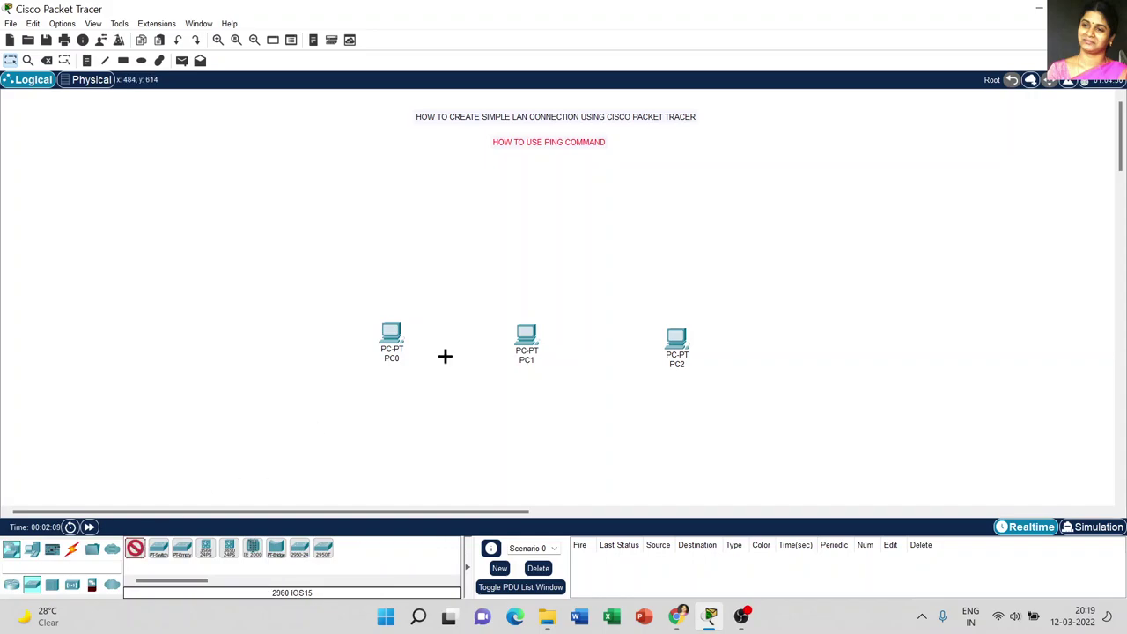
pyautogui.click(531, 203)
# Connect PC0's FastEthernet0 port to the switch's FastEthernet0/1 port with a copper straight-through cable
pyautogui.click(71, 548)
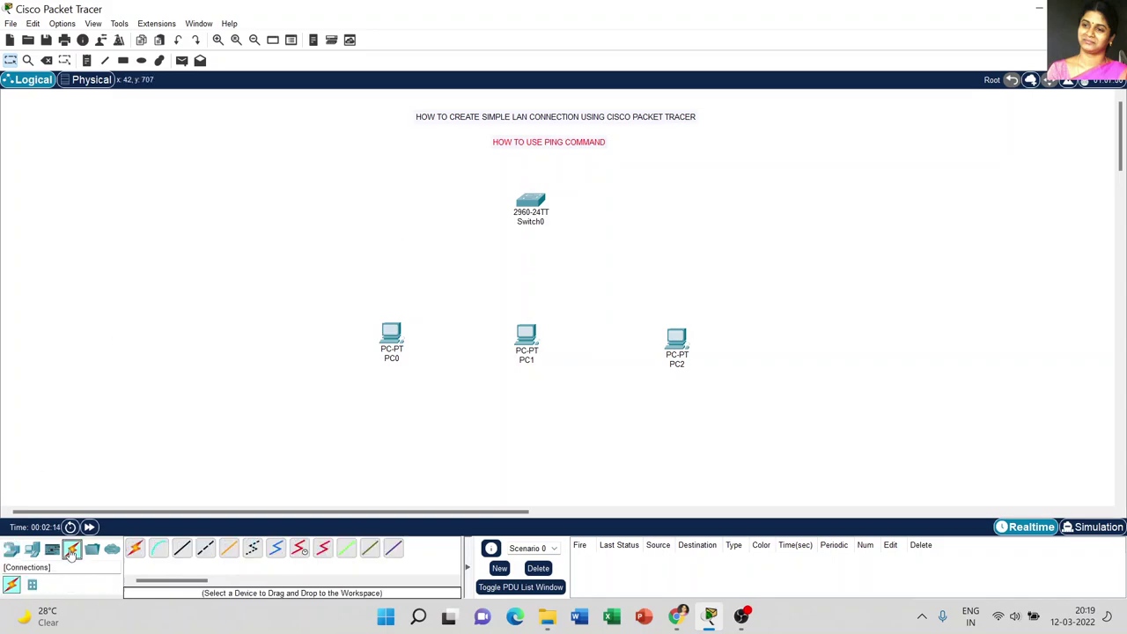
pyautogui.click(180, 552)
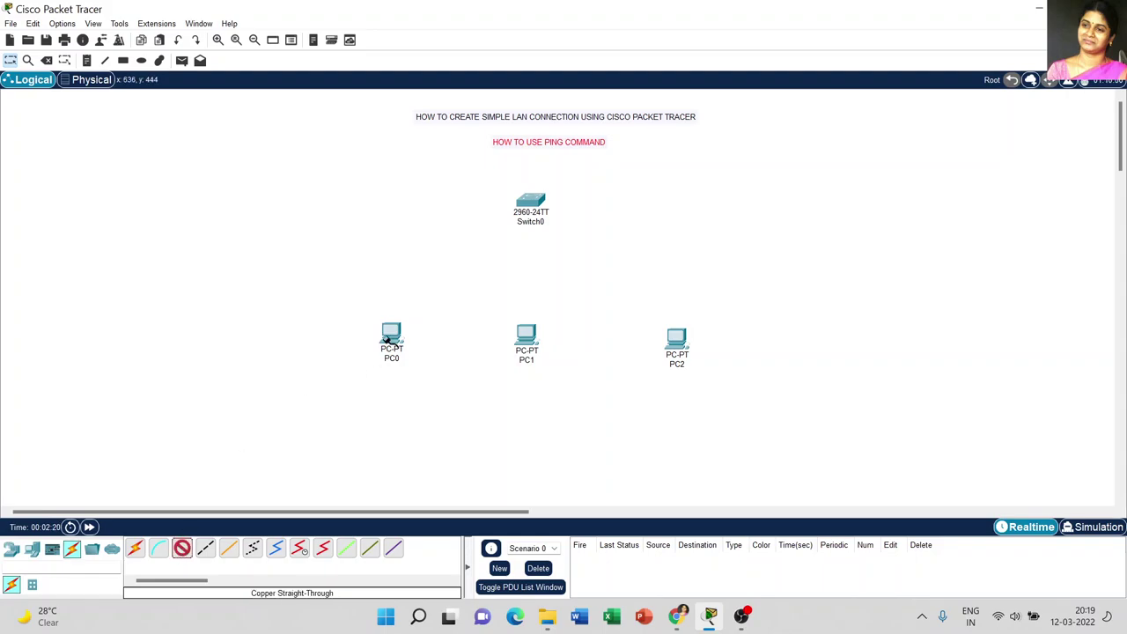
pyautogui.click(388, 332)
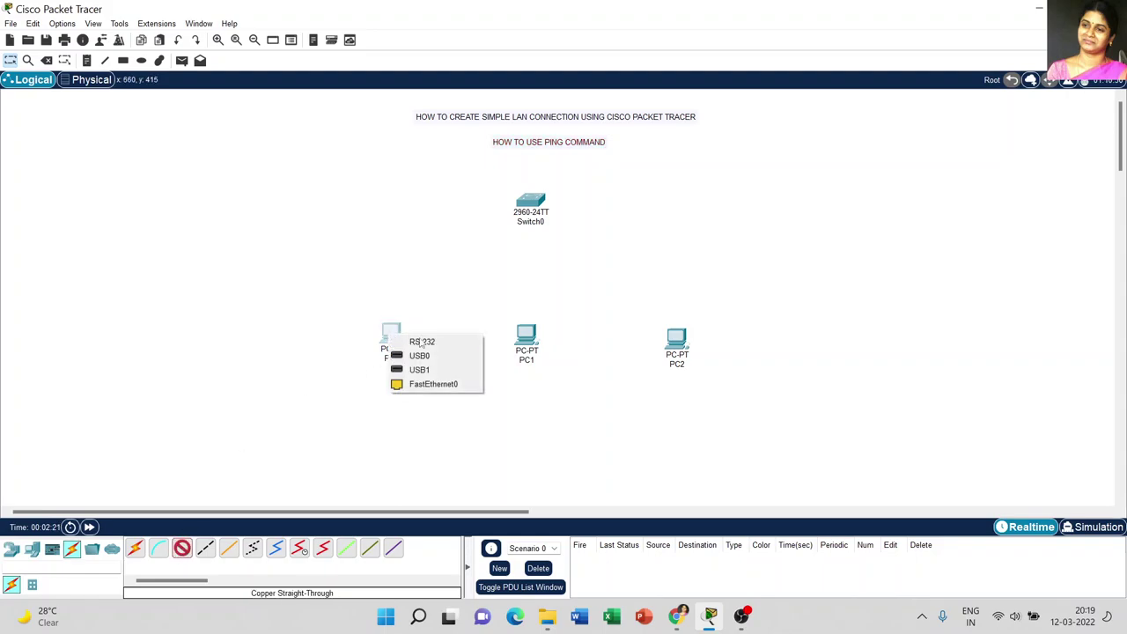
pyautogui.click(431, 386)
pyautogui.click(527, 202)
pyautogui.click(547, 225)
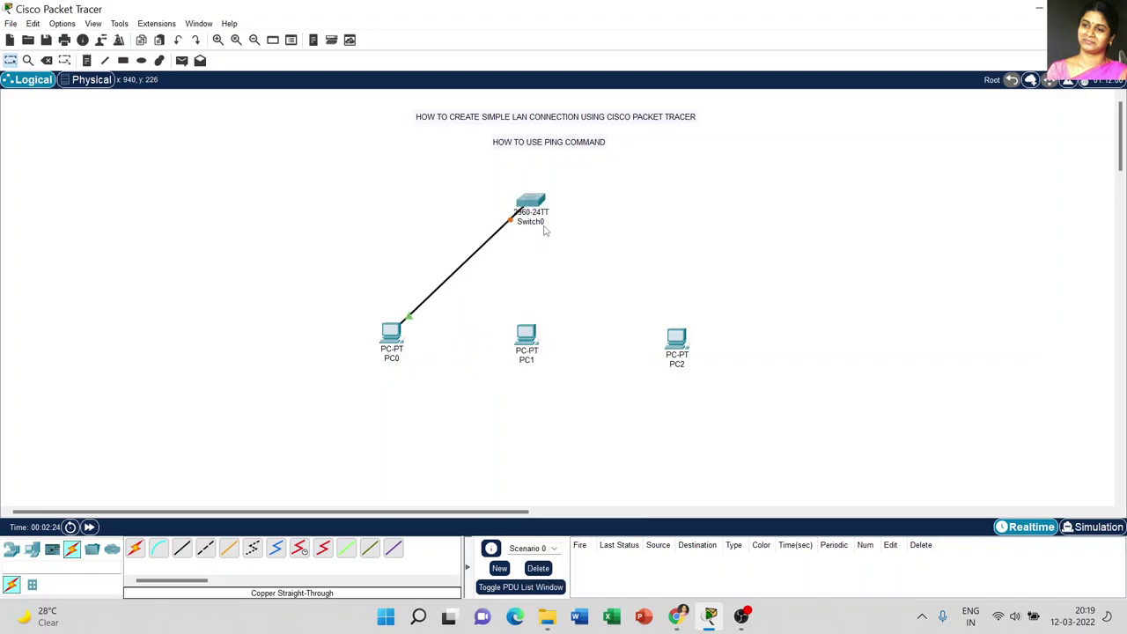
# Connect PC1's FastEthernet0 port to the switch's FastEthernet0/2 port with a copper straight-through cable
pyautogui.click(181, 552)
pyautogui.click(529, 334)
pyautogui.click(554, 388)
pyautogui.click(528, 201)
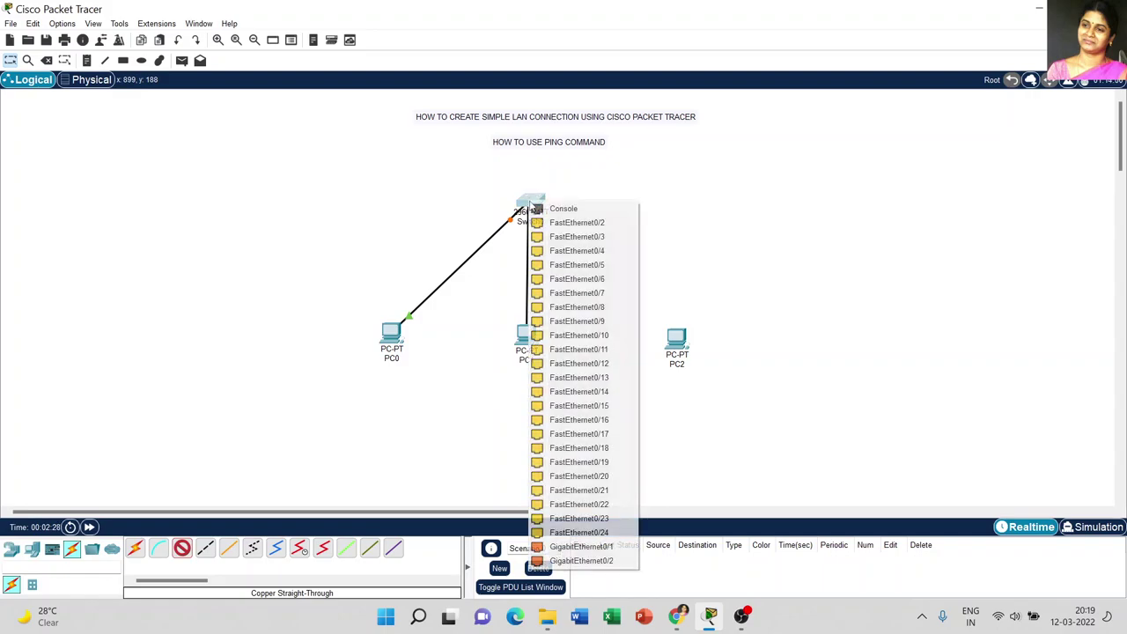
pyautogui.click(552, 222)
# Connect PC2's FastEthernet0 to the switch's FastEthernet0/3 with a copper straight-through cable, and move PC1 and PC0 slightly down to align the row
pyautogui.click(181, 548)
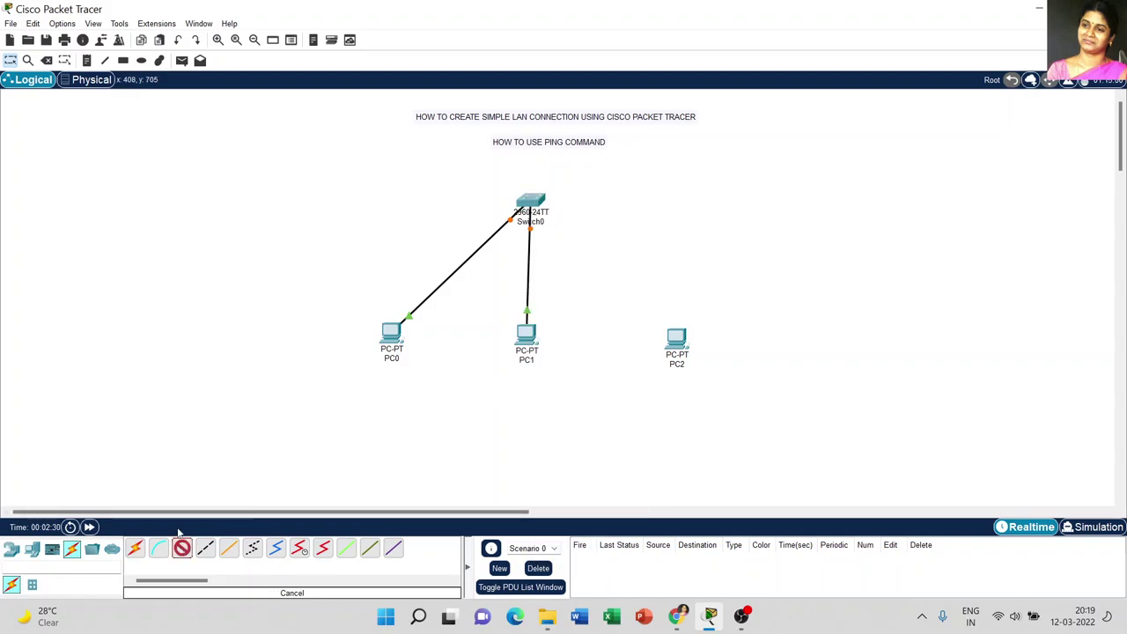
pyautogui.click(685, 351)
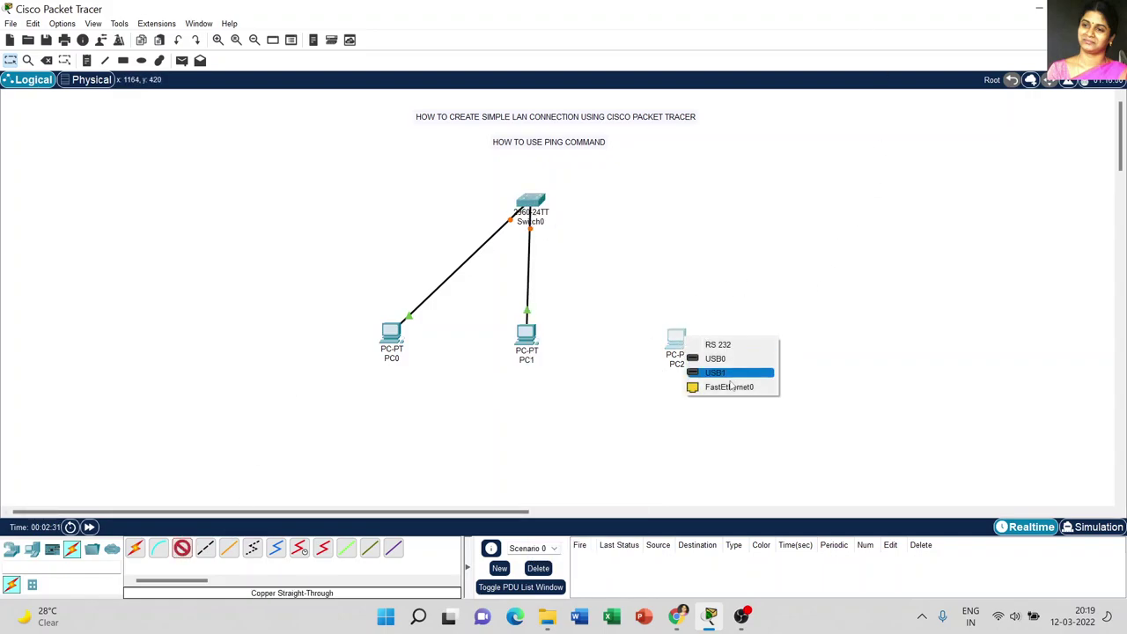
pyautogui.click(704, 385)
pyautogui.click(531, 198)
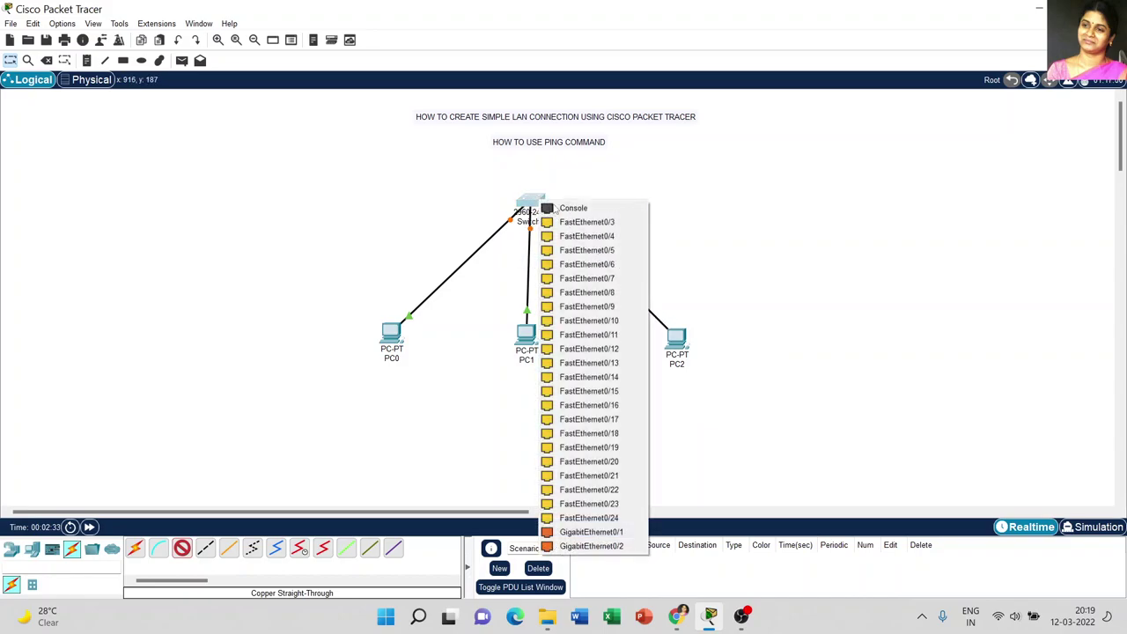
pyautogui.click(555, 222)
pyautogui.moveTo(536, 345); pyautogui.dragTo(535, 354)
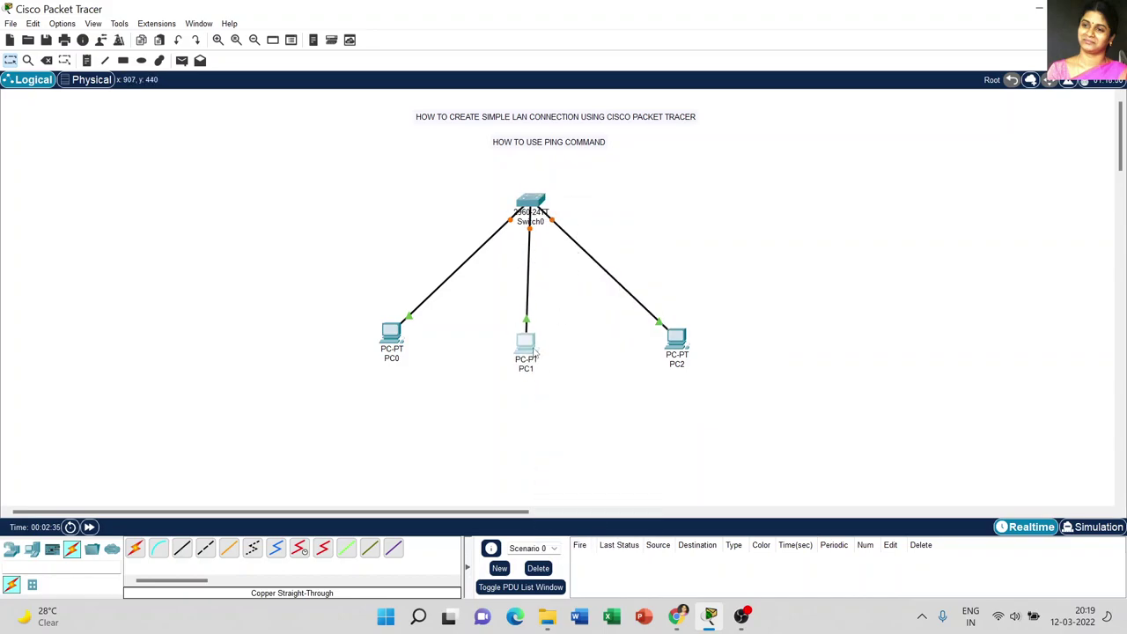
pyautogui.moveTo(392, 340); pyautogui.dragTo(397, 349)
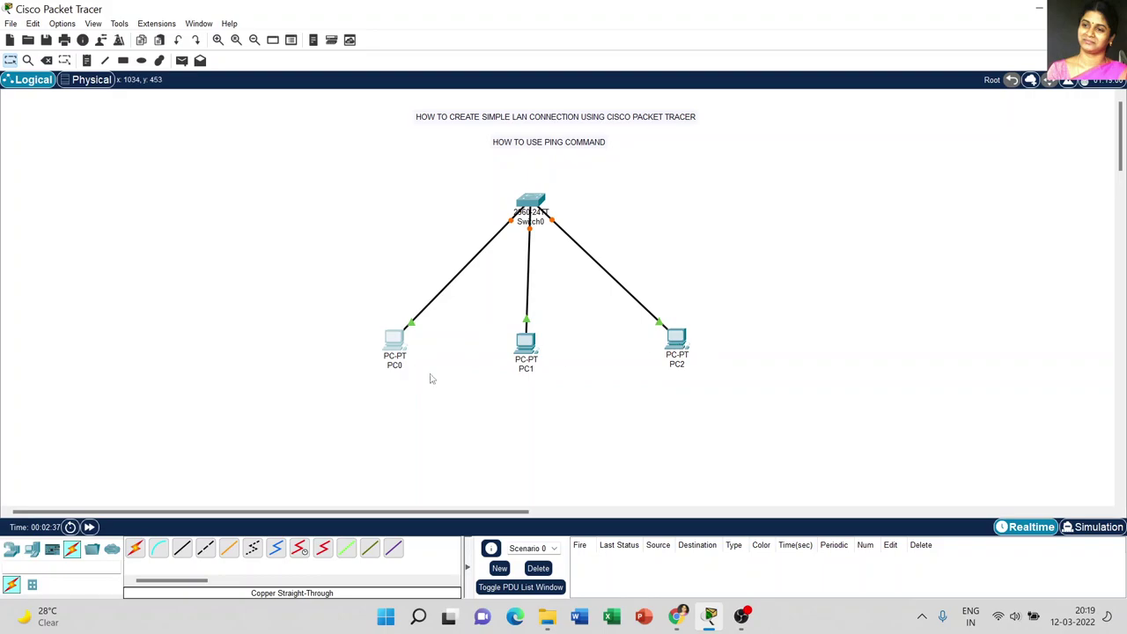
# Rename PC0 as COMPUTER 1
pyautogui.click(395, 368)
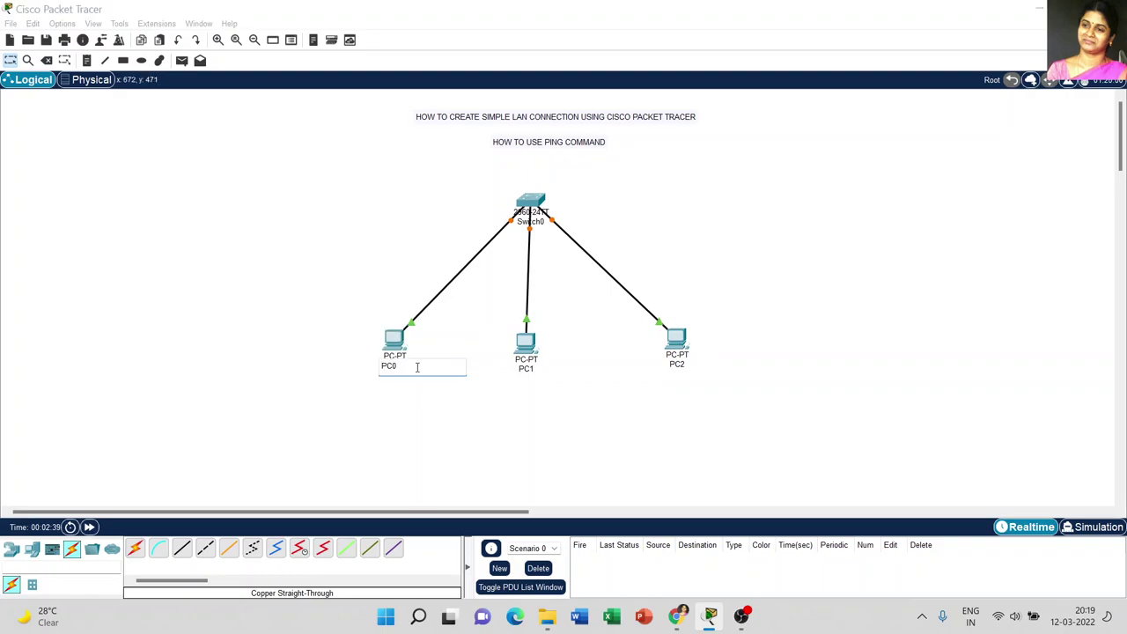
pyautogui.press('Delete')
pyautogui.press('Delete')
pyautogui.write('COMPUTER 1')
# Rename PC1, the middle PC, as COMPUTER 2
pyautogui.click(527, 370)
pyautogui.doubleClick(525, 370)
pyautogui.press('BackSpace')
pyautogui.write('COMPUTER ')
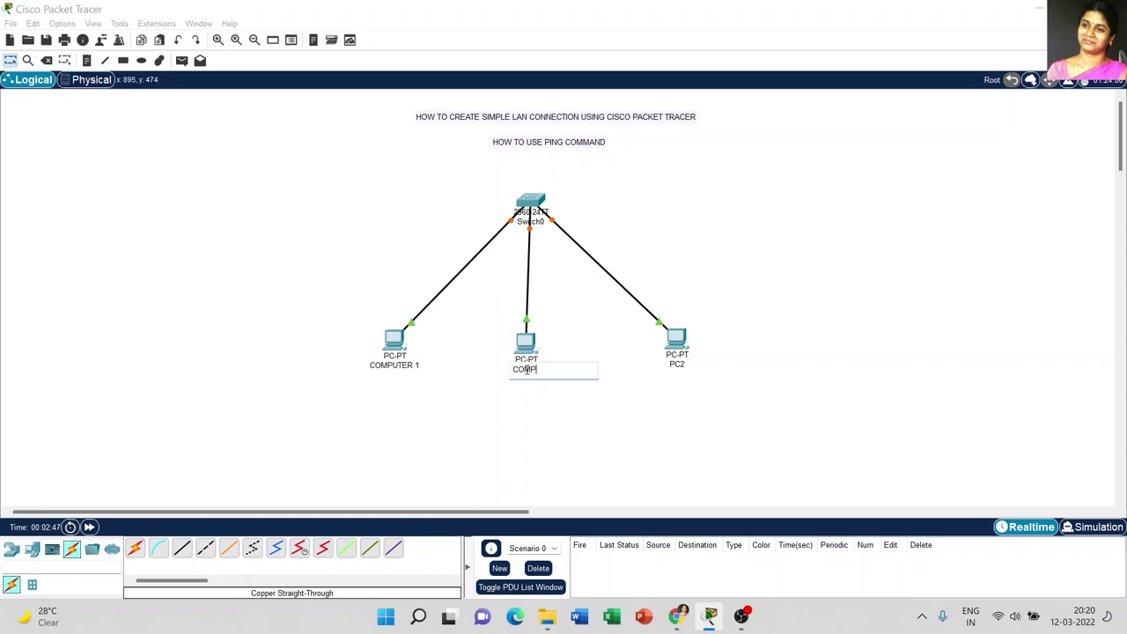
pyautogui.write('2')
# Rename PC2 as COMPUTER 3
pyautogui.click(676, 363)
pyautogui.click(676, 363)
pyautogui.press('Delete')
pyautogui.press('Delete')
pyautogui.press('Delete')
pyautogui.write('COMPUTER 3')
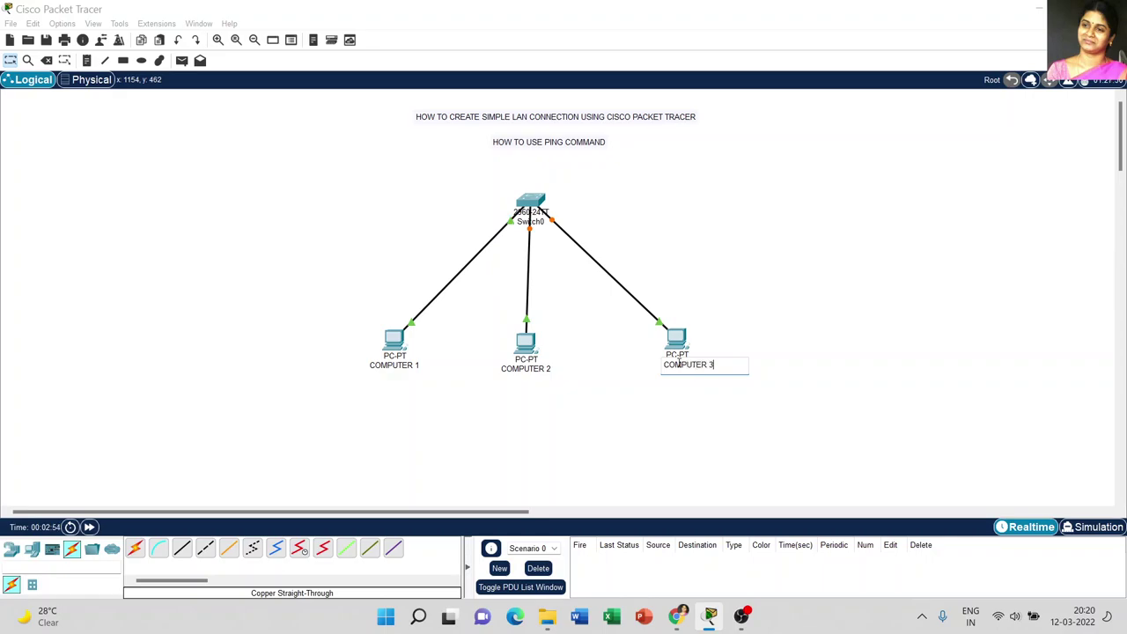
pyautogui.press('Return')
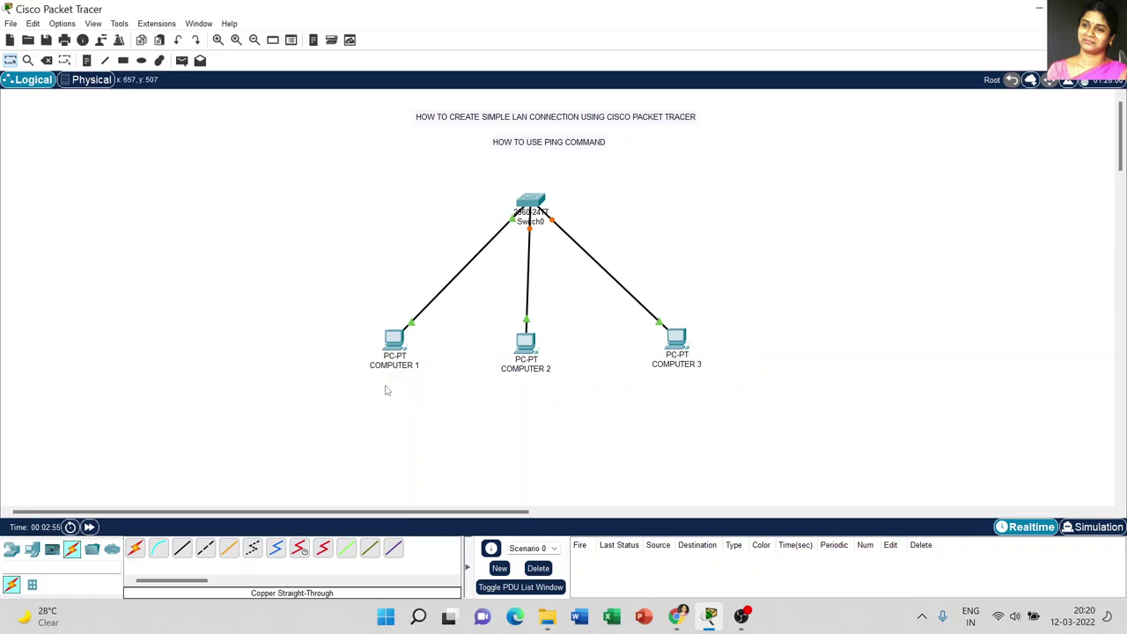
# Add address notes under the PCs: 10.1.1.1 below COMPUTER 1, 10.1.1.2 below COMPUTER 2 and 10.1.1.3 below COMPUTER 3
pyautogui.click(86, 60)
pyautogui.click(372, 376)
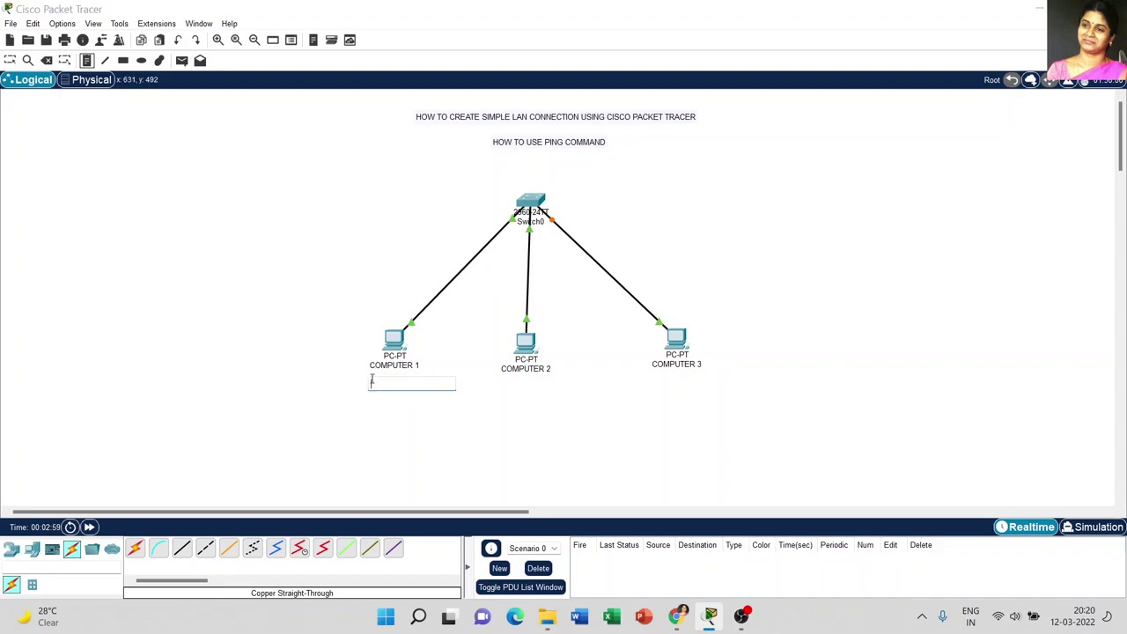
pyautogui.write('10.1.1.1')
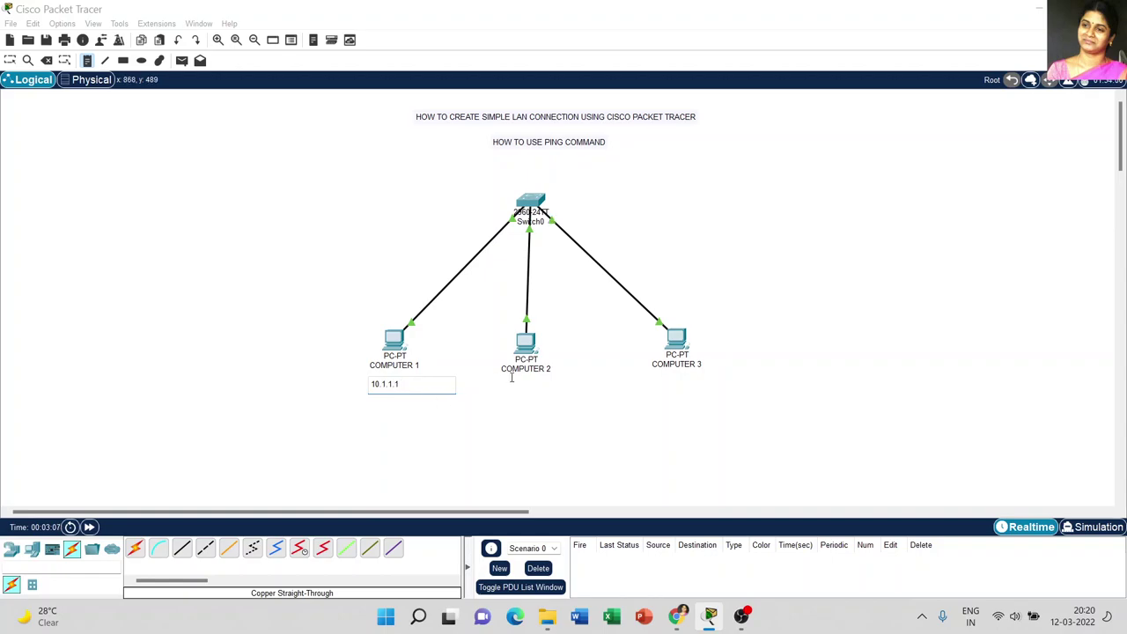
pyautogui.click(512, 380)
pyautogui.write('10.1.1.2')
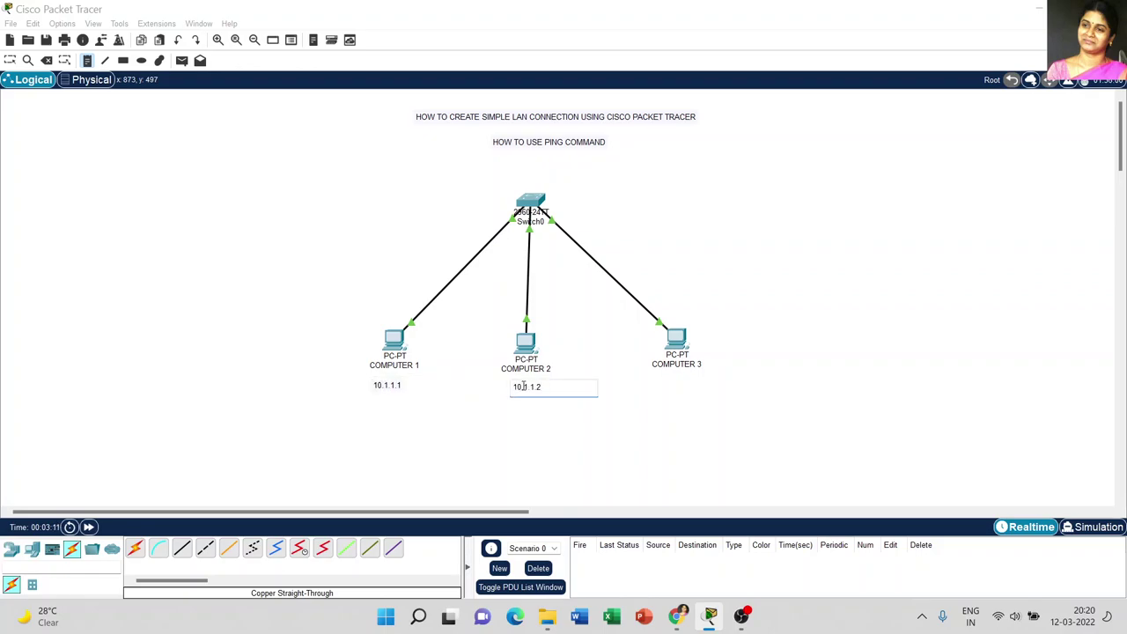
pyautogui.click(668, 379)
pyautogui.click(668, 379)
pyautogui.write('10')
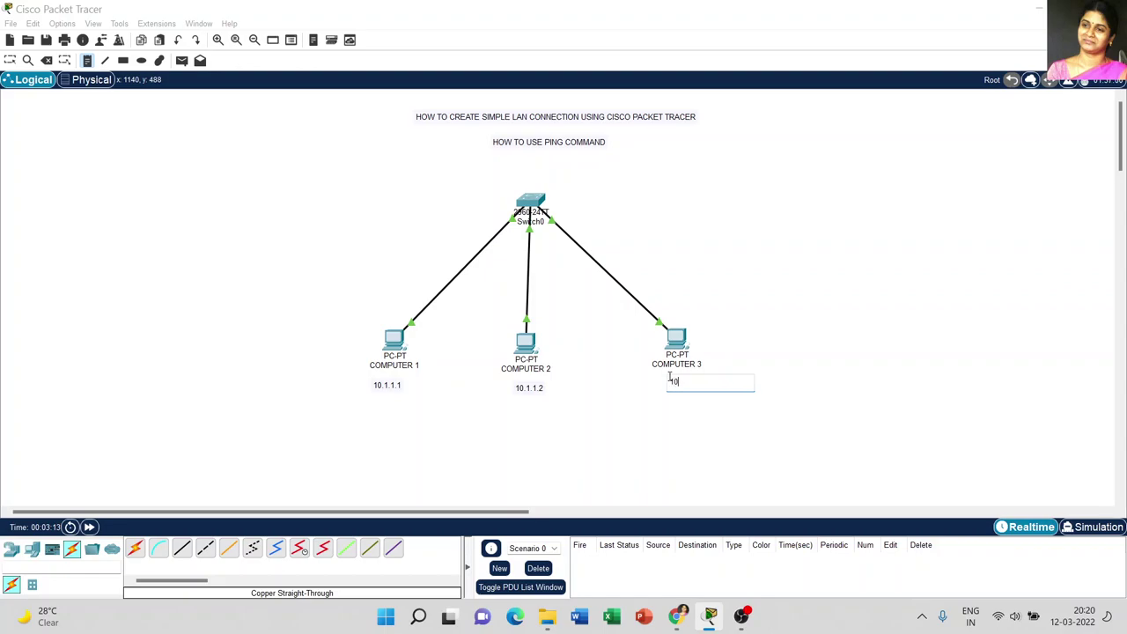
pyautogui.write('.1.1.3')
pyautogui.press('Escape')
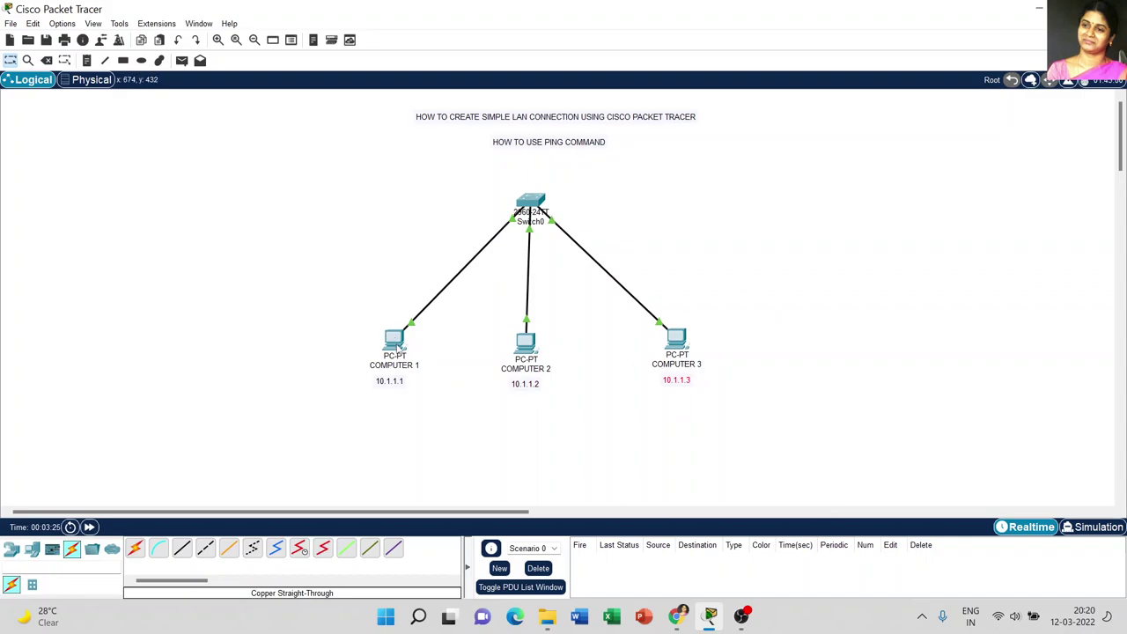
# Give COMPUTER 1 the static IPv4 address 10.1.1.1 with subnet mask 255.0.0.0 and close its device window
pyautogui.click(395, 344)
pyautogui.moveTo(627, 106); pyautogui.dragTo(759, 103)
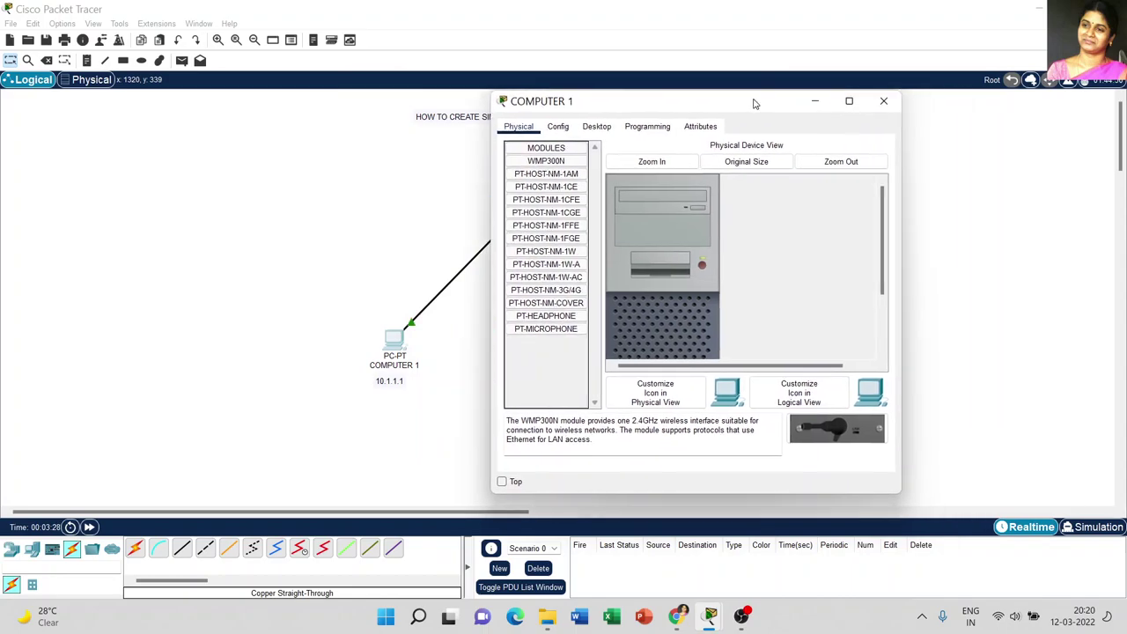
pyautogui.click(596, 128)
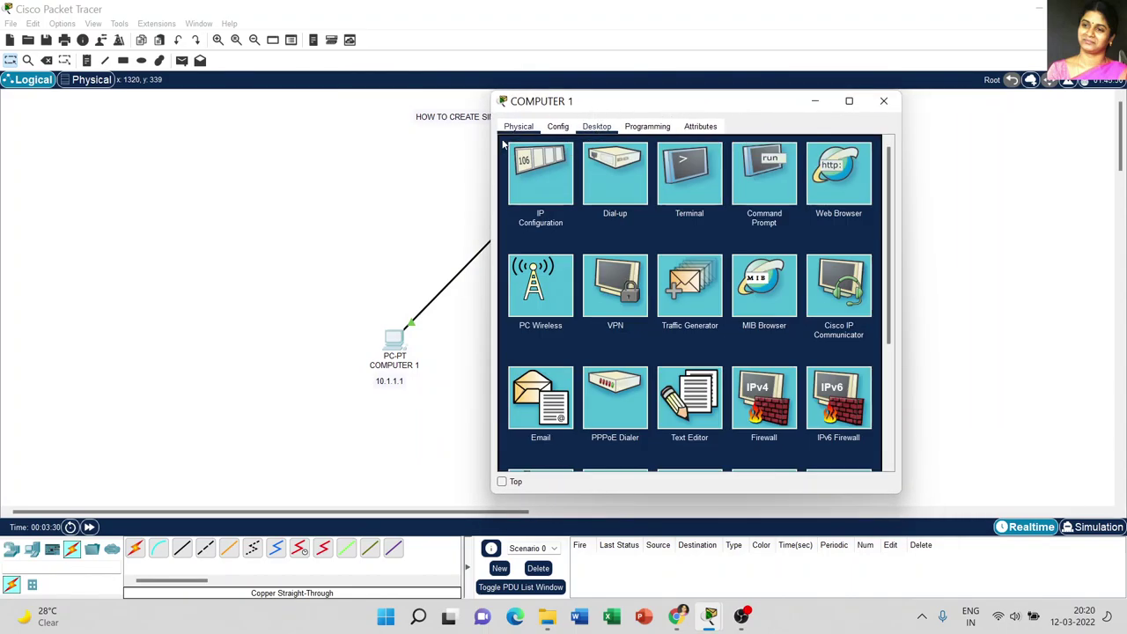
pyautogui.click(554, 173)
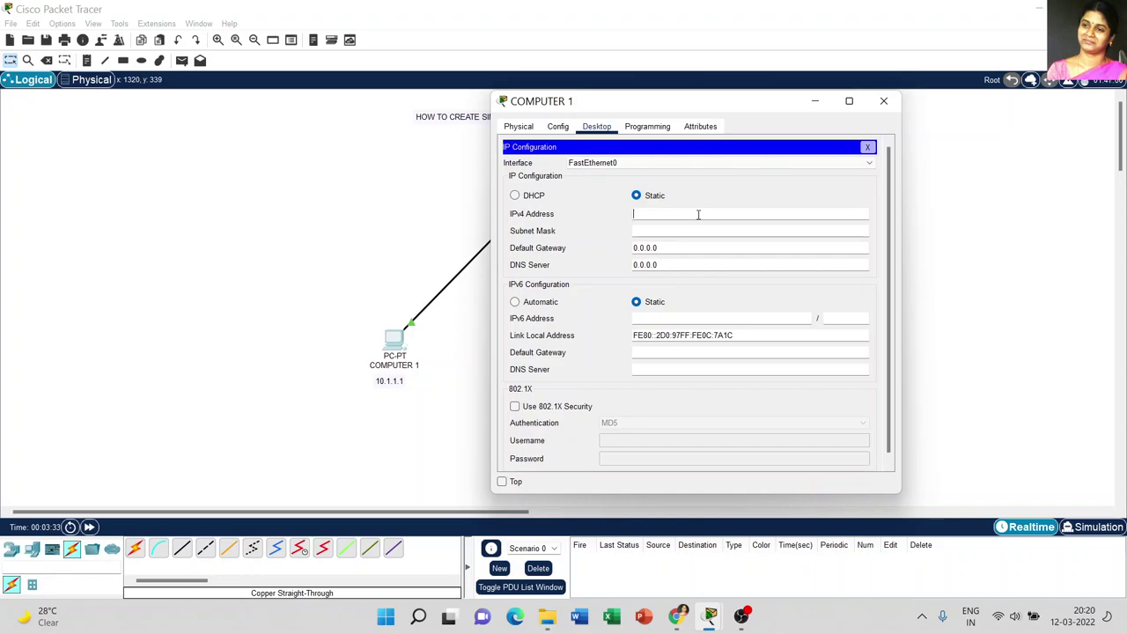
pyautogui.write('10.1.1.1')
pyautogui.click(697, 229)
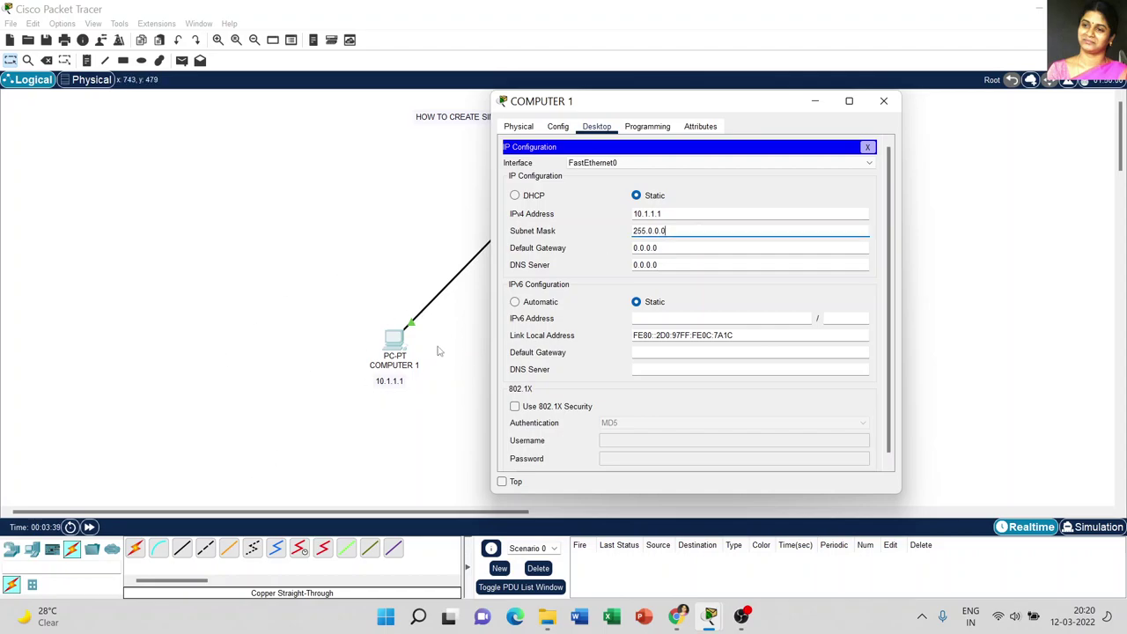
pyautogui.click(641, 264)
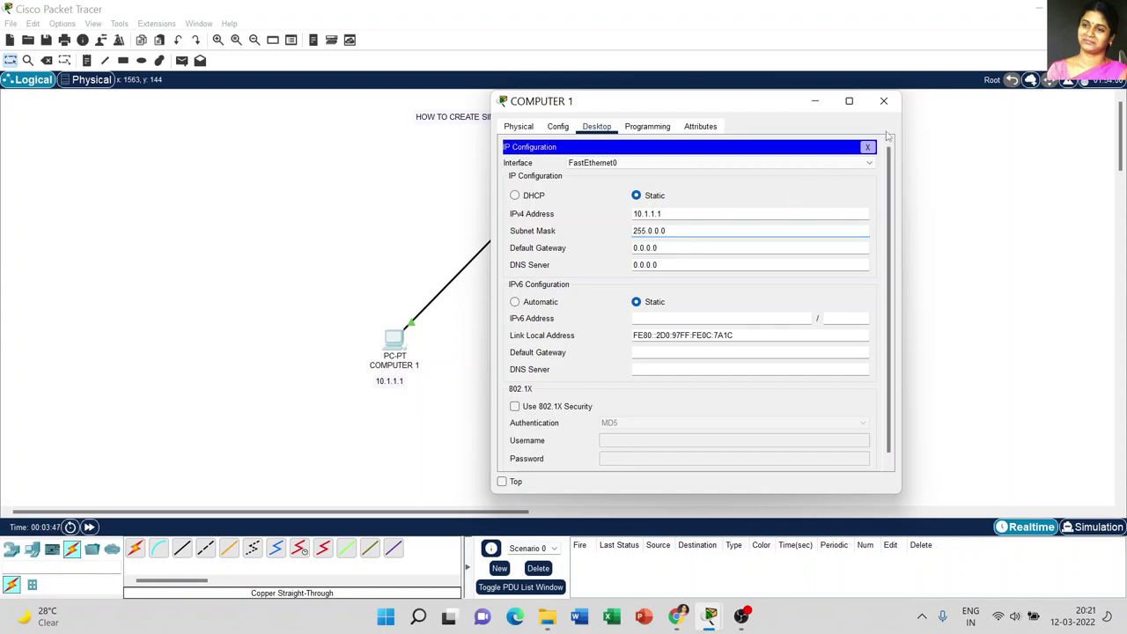
pyautogui.click(883, 103)
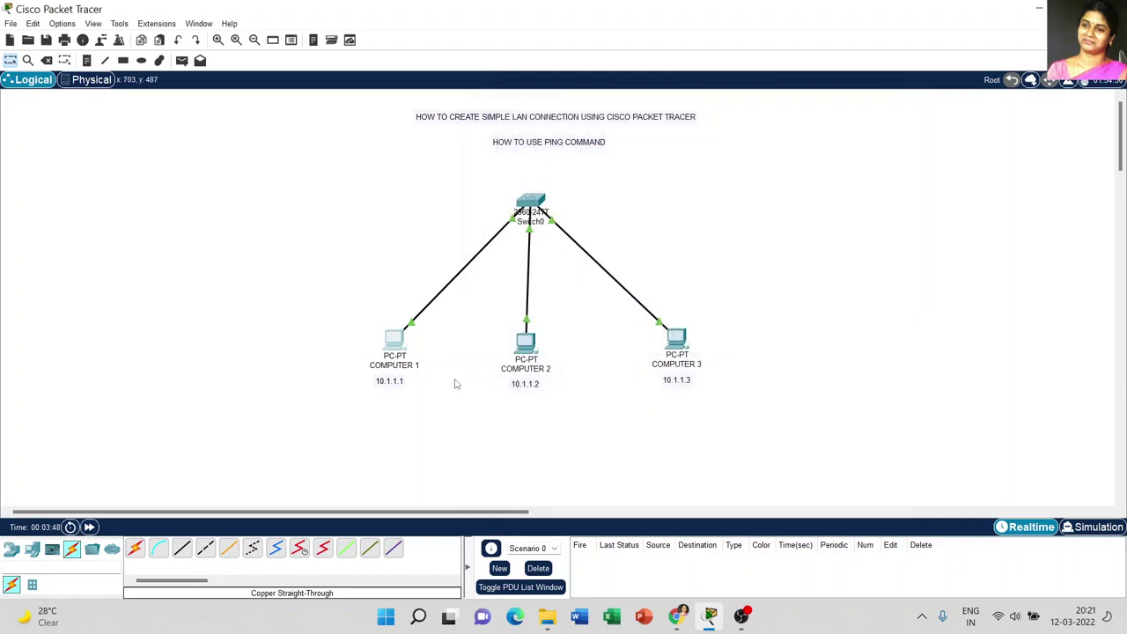
# Give COMPUTER 2 the static IPv4 address 10.1.1.2 with the automatically filled subnet mask and close its device window
pyautogui.click(526, 343)
pyautogui.moveTo(646, 100); pyautogui.dragTo(865, 102)
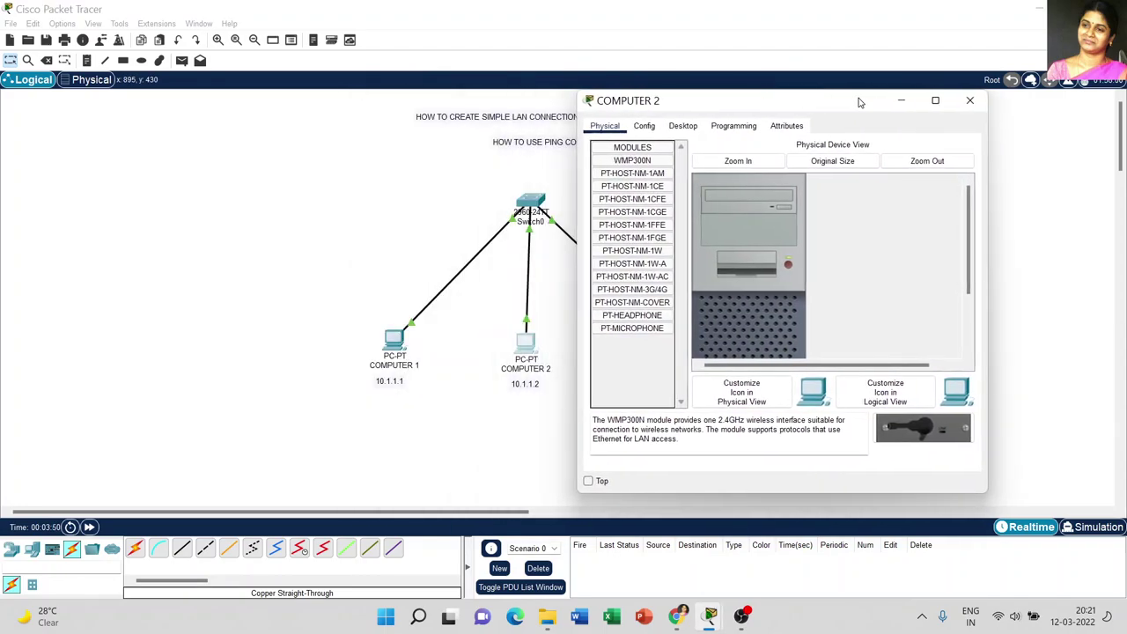
pyautogui.click(682, 126)
pyautogui.click(614, 194)
pyautogui.click(737, 213)
pyautogui.write('10.1.1')
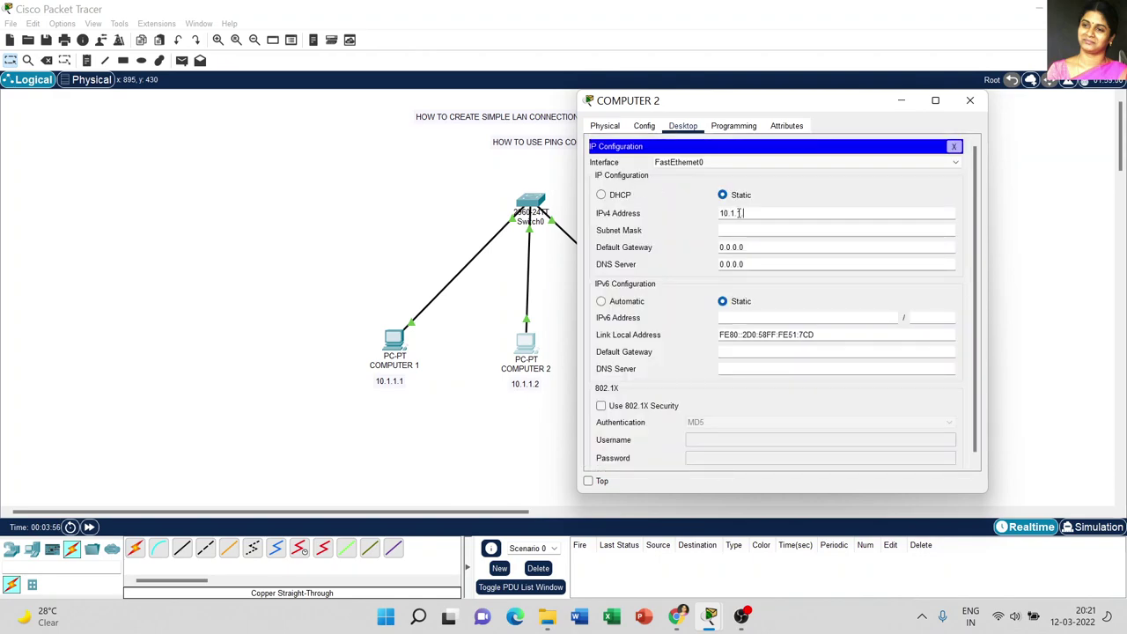
pyautogui.write('.2')
pyautogui.click(789, 230)
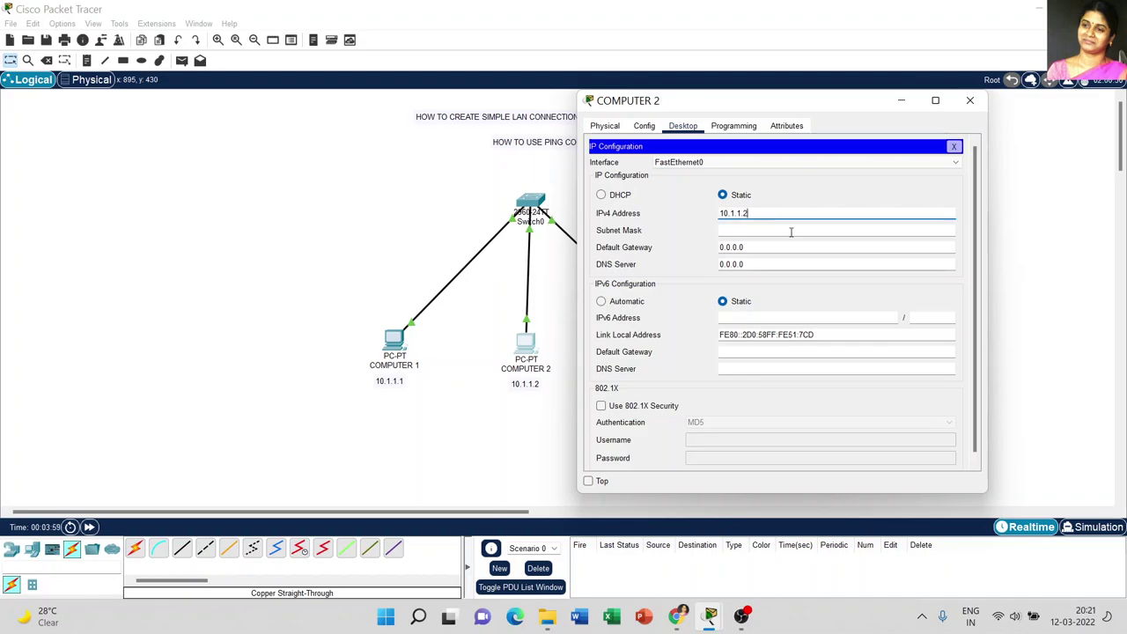
pyautogui.click(969, 101)
# Give COMPUTER 3 the static IPv4 address 10.1.1.3 with subnet mask 255.0.0.0 and close its device window
pyautogui.click(674, 340)
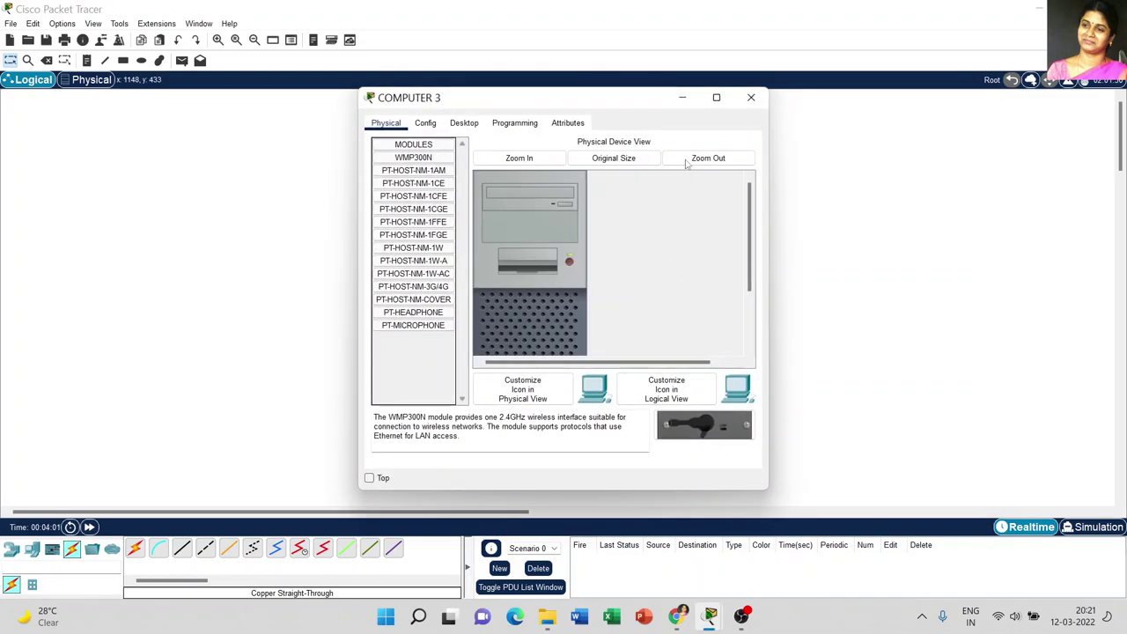
pyautogui.moveTo(625, 99); pyautogui.dragTo(984, 103)
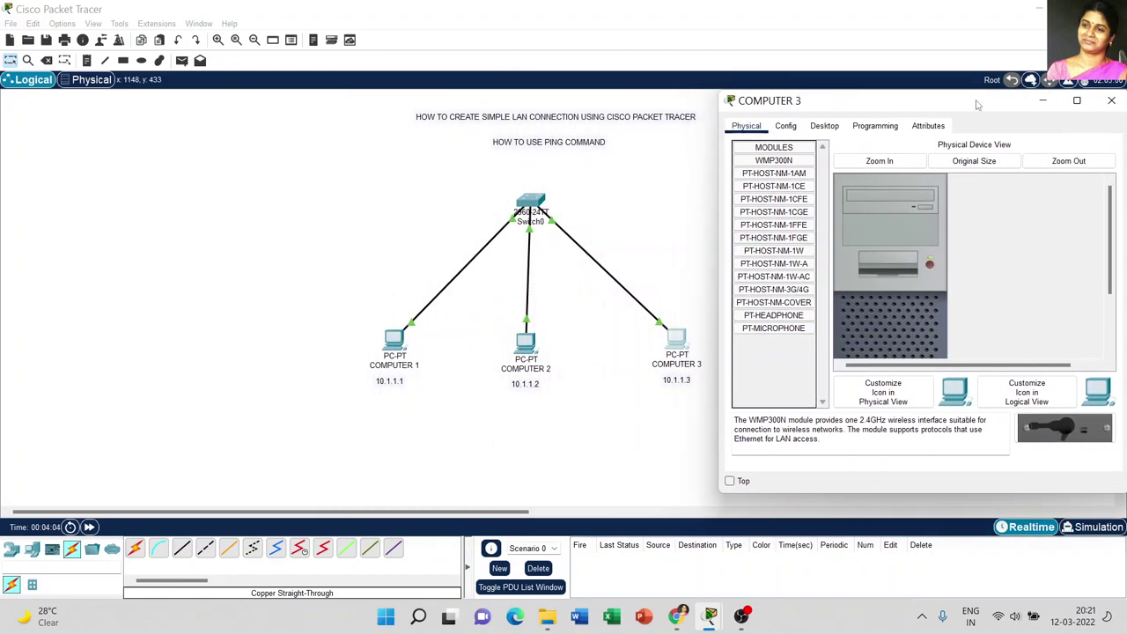
pyautogui.click(824, 125)
pyautogui.click(763, 172)
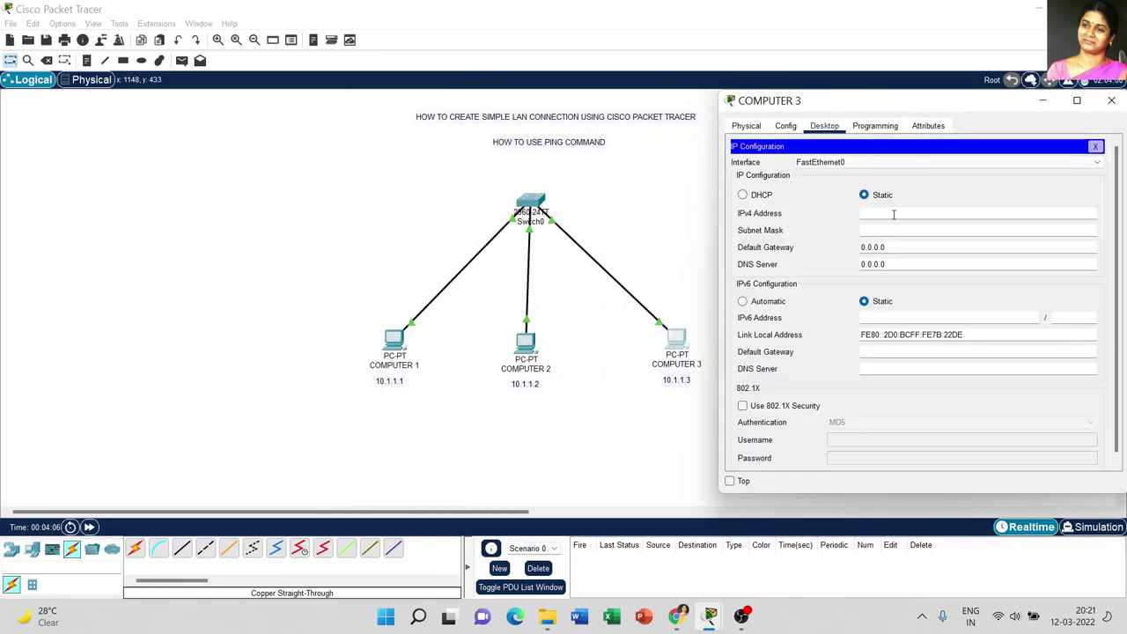
pyautogui.write('10.1.1.3')
pyautogui.click(899, 230)
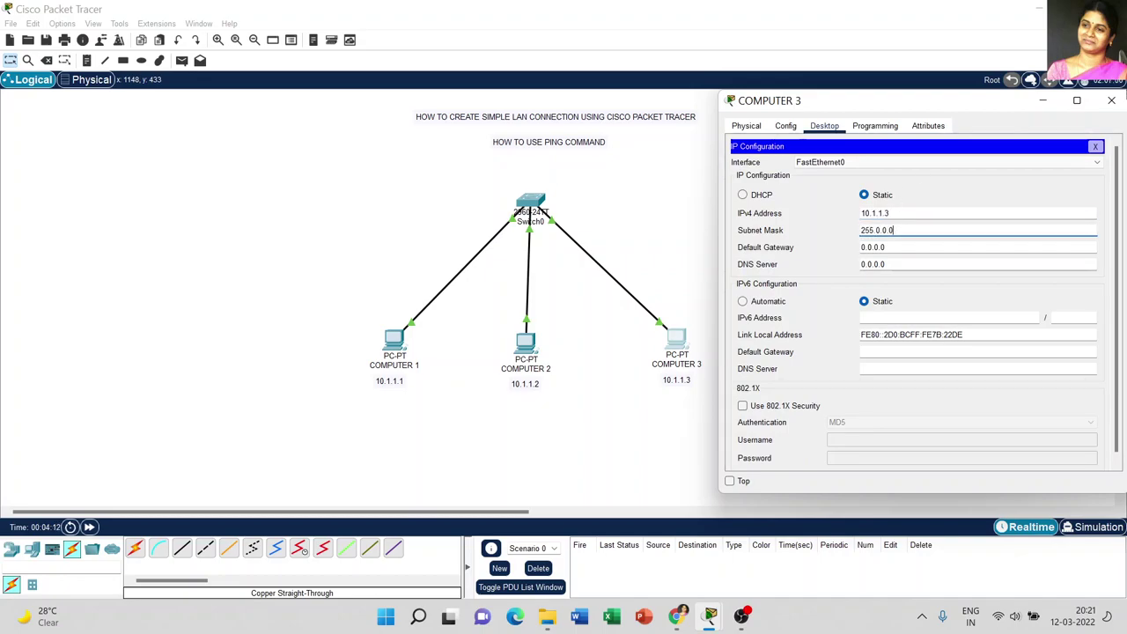
pyautogui.click(1111, 99)
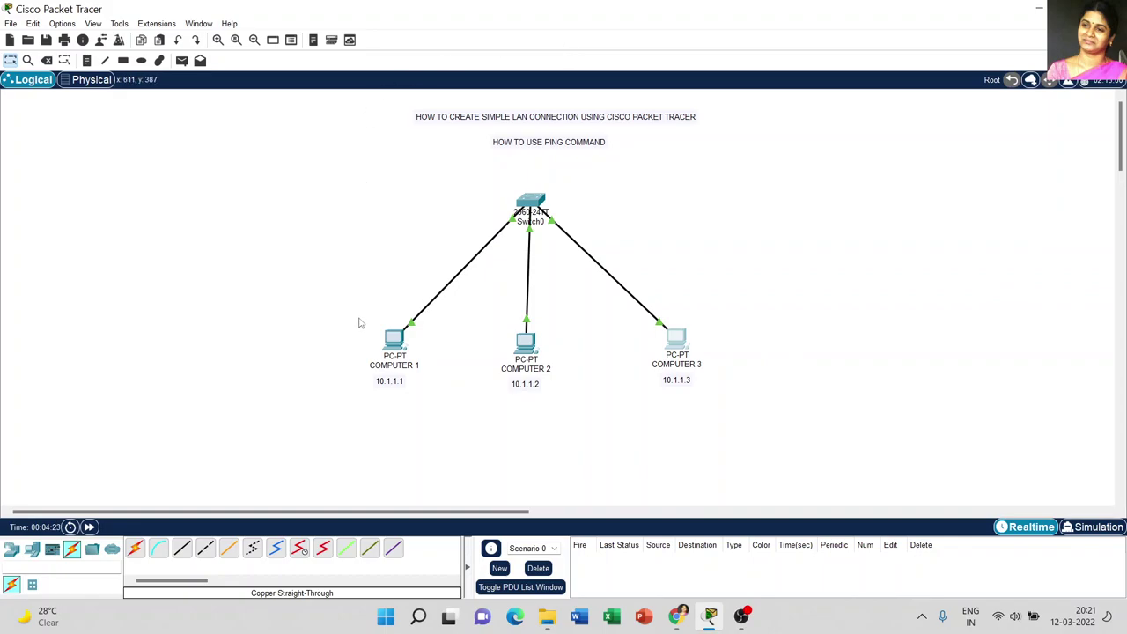
# Open the Command Prompt of COMPUTER 1 and run ping 10.1.1.2 to test the connection to COMPUTER 2
pyautogui.click(400, 343)
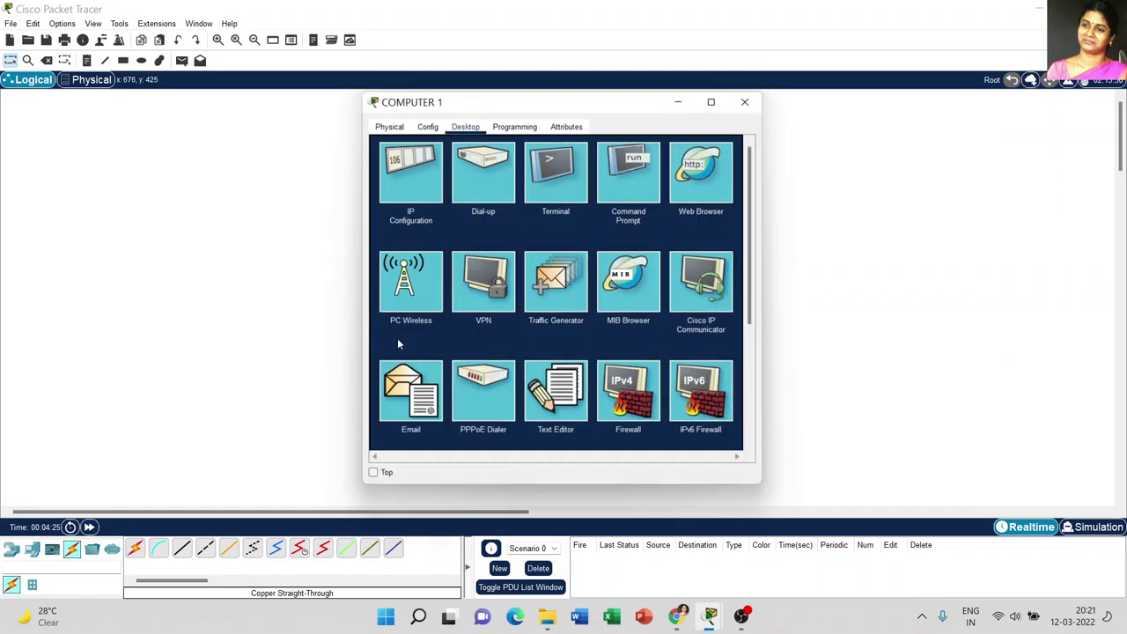
pyautogui.moveTo(574, 99); pyautogui.dragTo(809, 95)
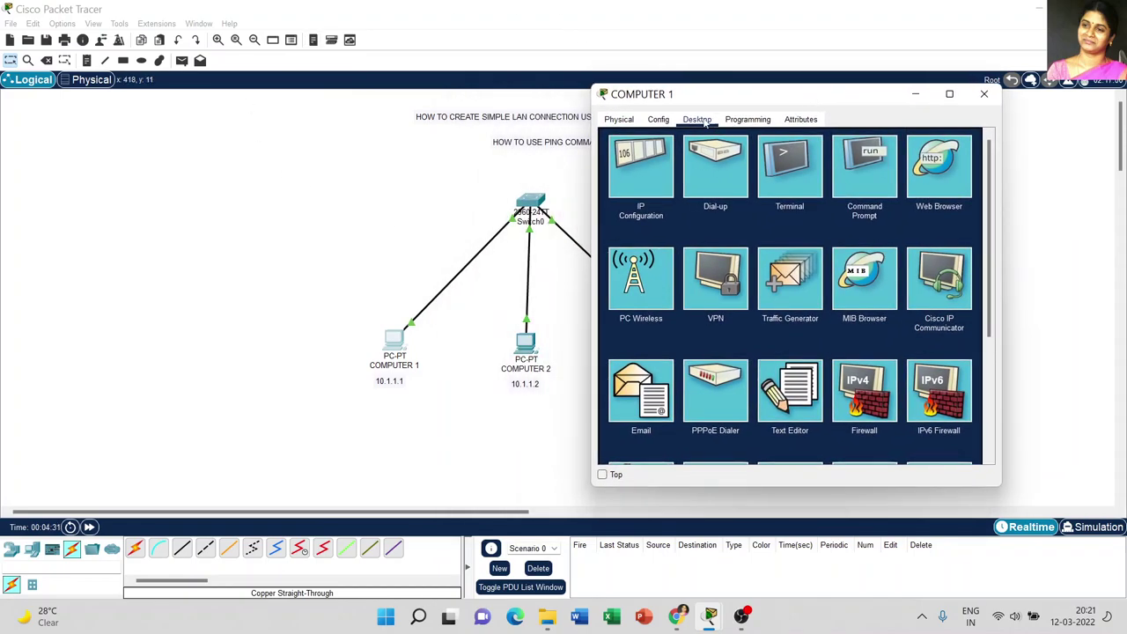
pyautogui.click(865, 167)
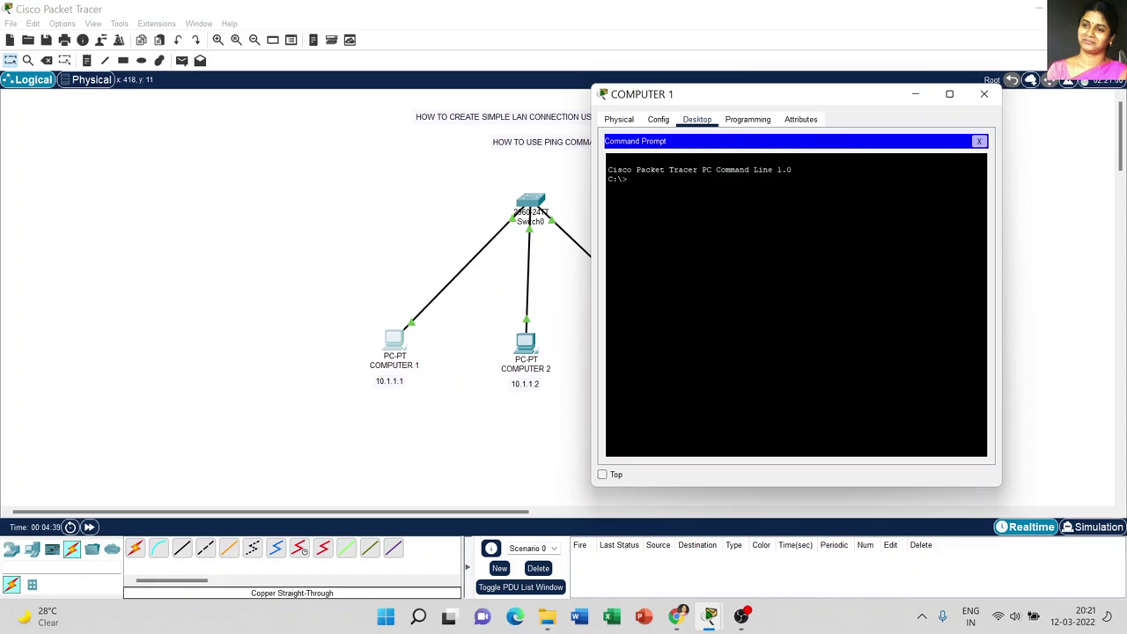
pyautogui.write('ping 10.1.1.2')
pyautogui.press('Return')
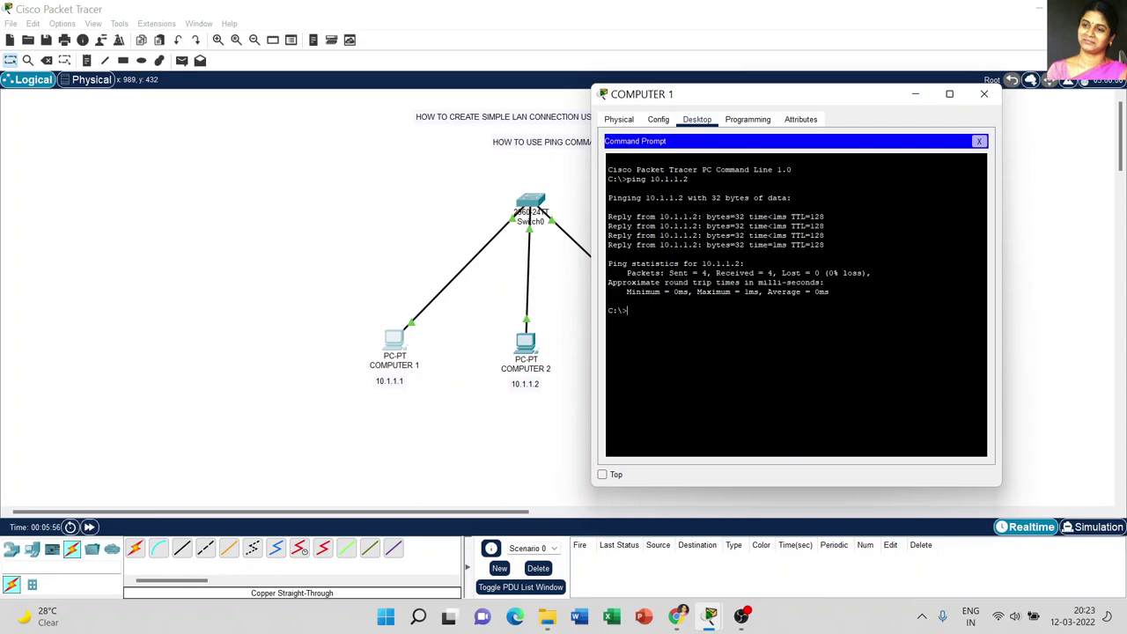
# Run ping 10.1.1.3 from COMPUTER 1 to test the connection to COMPUTER 3, keeping the topology in view
pyautogui.write('ping 10.1.1.3')
pyautogui.moveTo(783, 93); pyautogui.dragTo(915, 88)
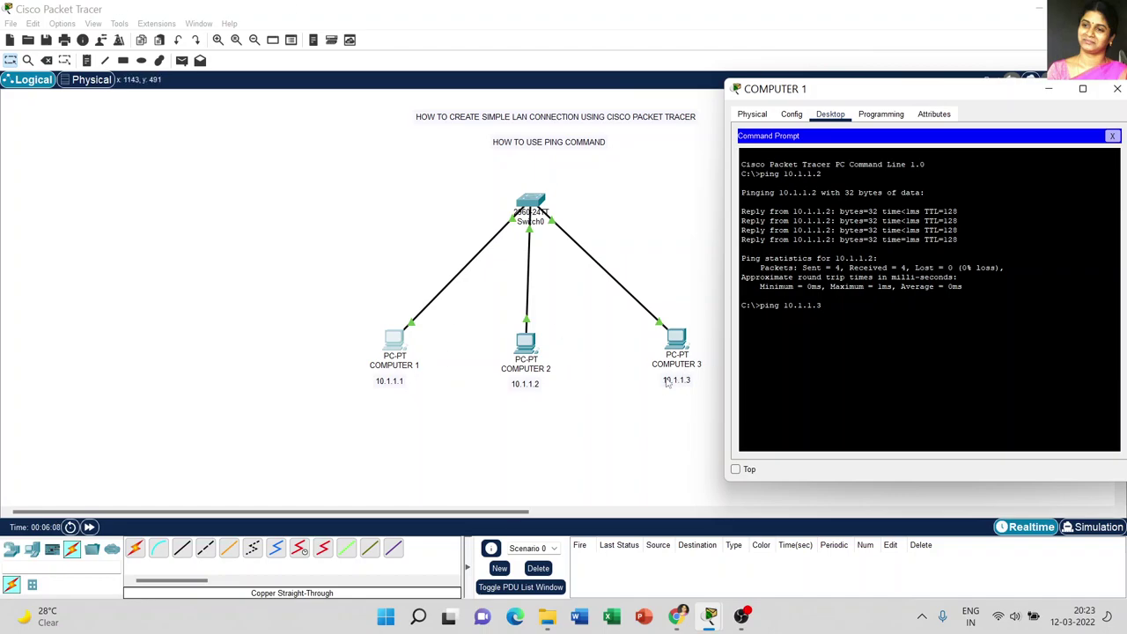
pyautogui.press('Return')
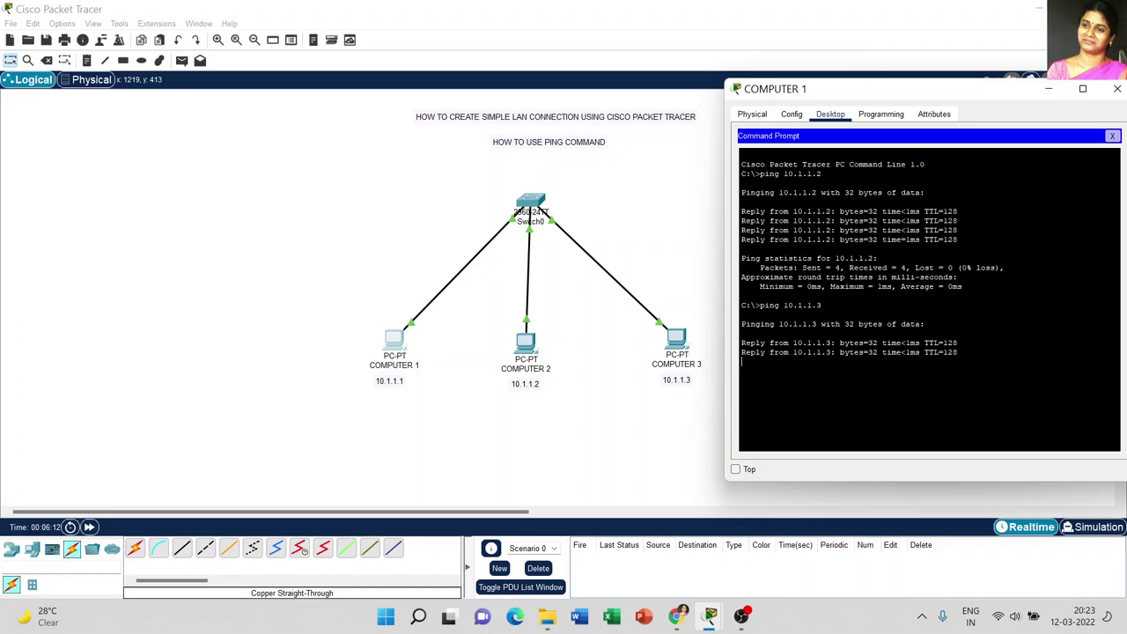
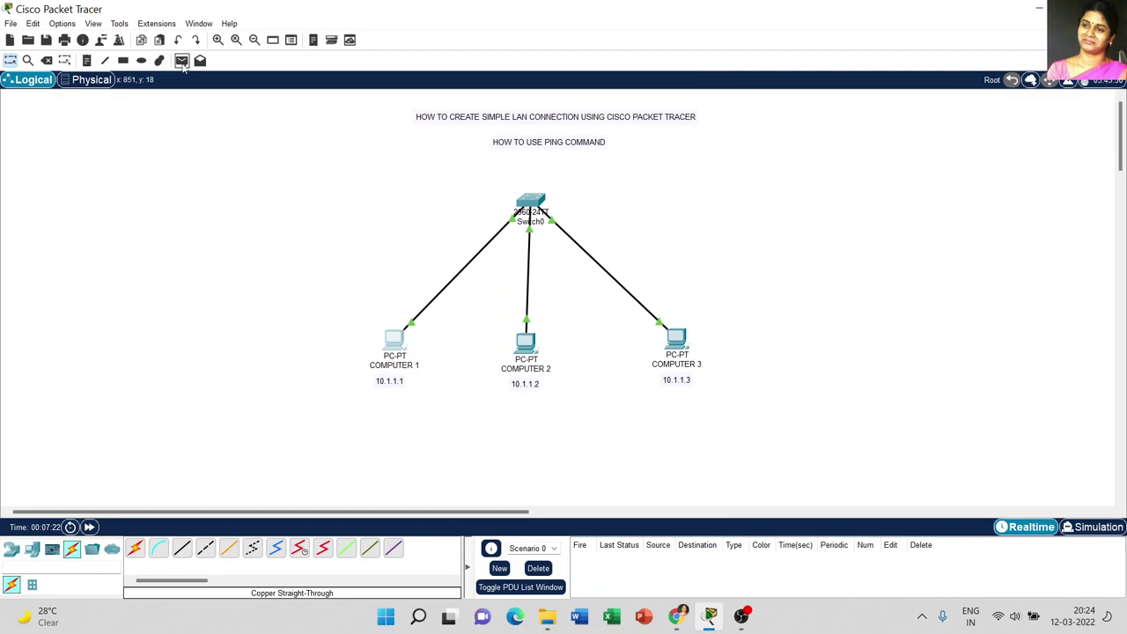
# Send a simple PDU from COMPUTER 1 to COMPUTER 2
pyautogui.click(182, 62)
pyautogui.click(392, 336)
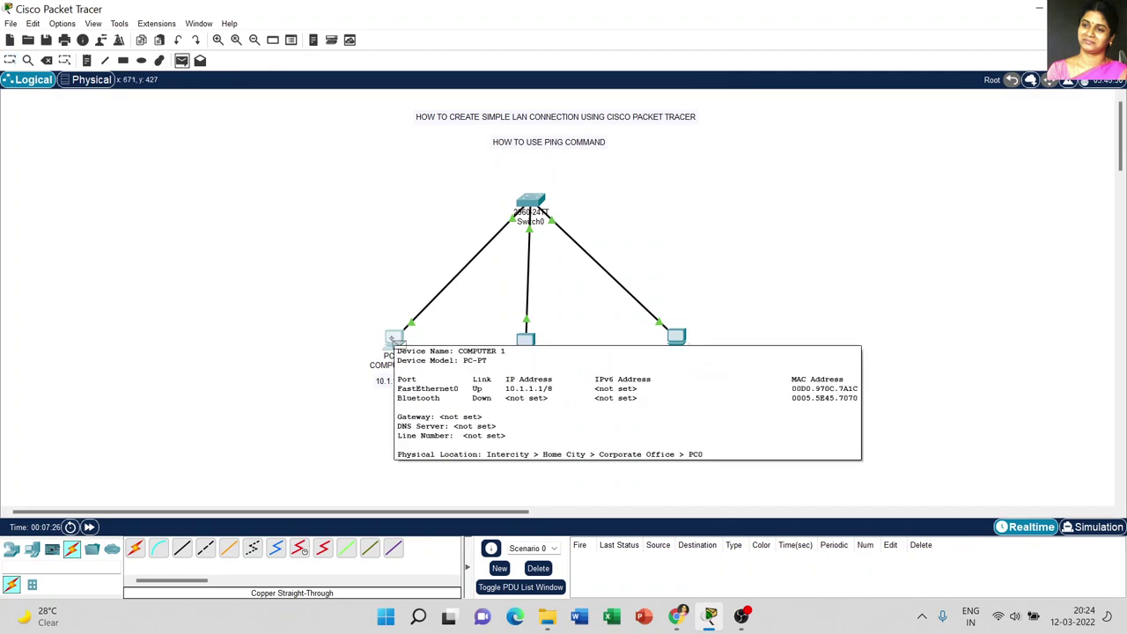
pyautogui.click(526, 341)
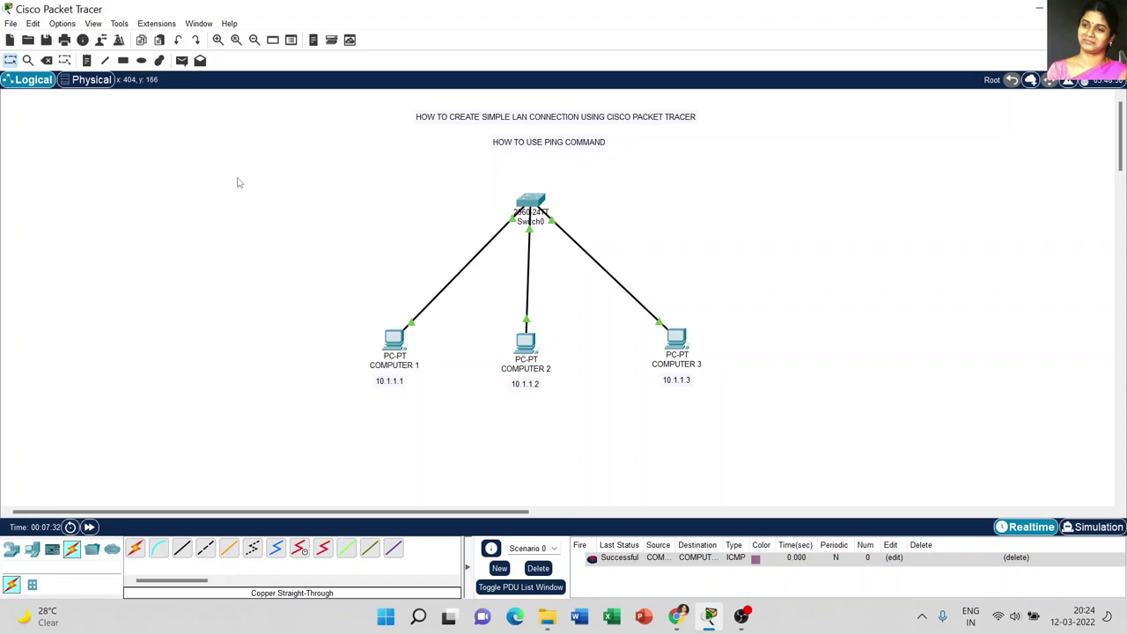
# Send a second simple PDU from COMPUTER 1 to COMPUTER 3
pyautogui.click(183, 60)
pyautogui.click(400, 341)
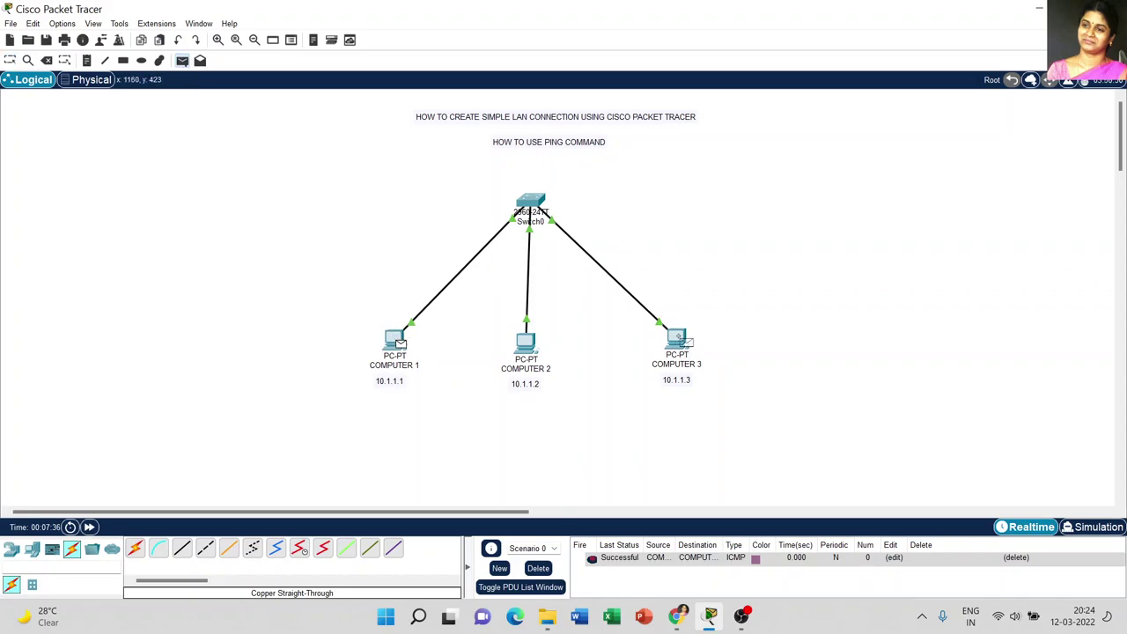
pyautogui.click(677, 340)
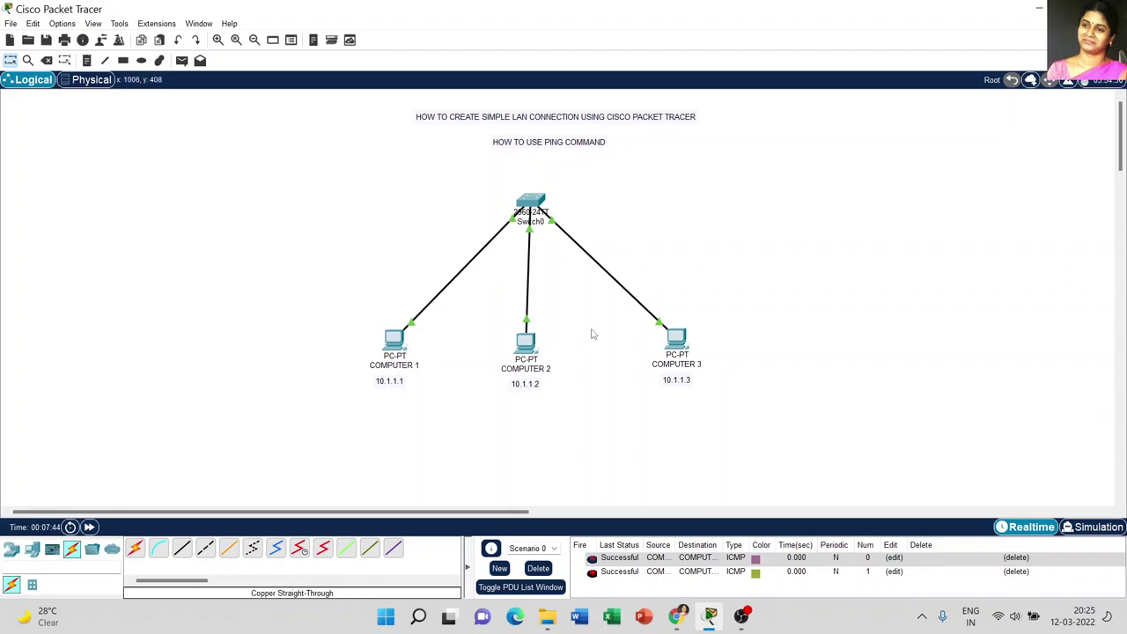
# Switch to Simulation mode and play the transmission of both PDUs sent from COMPUTER 1
pyautogui.click(1094, 526)
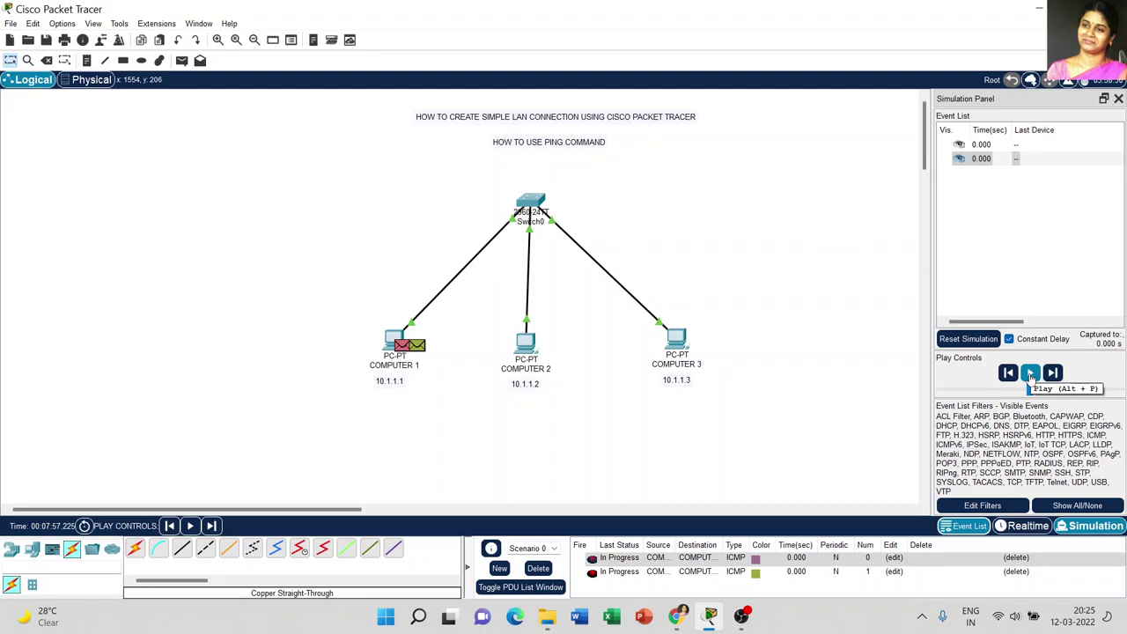
pyautogui.click(1030, 374)
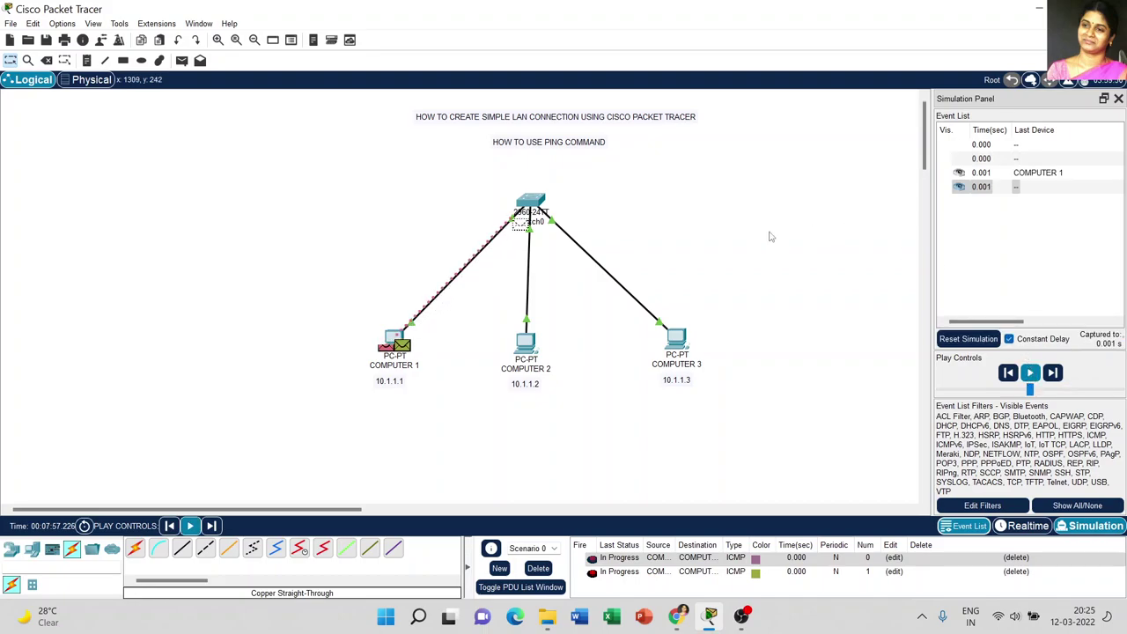